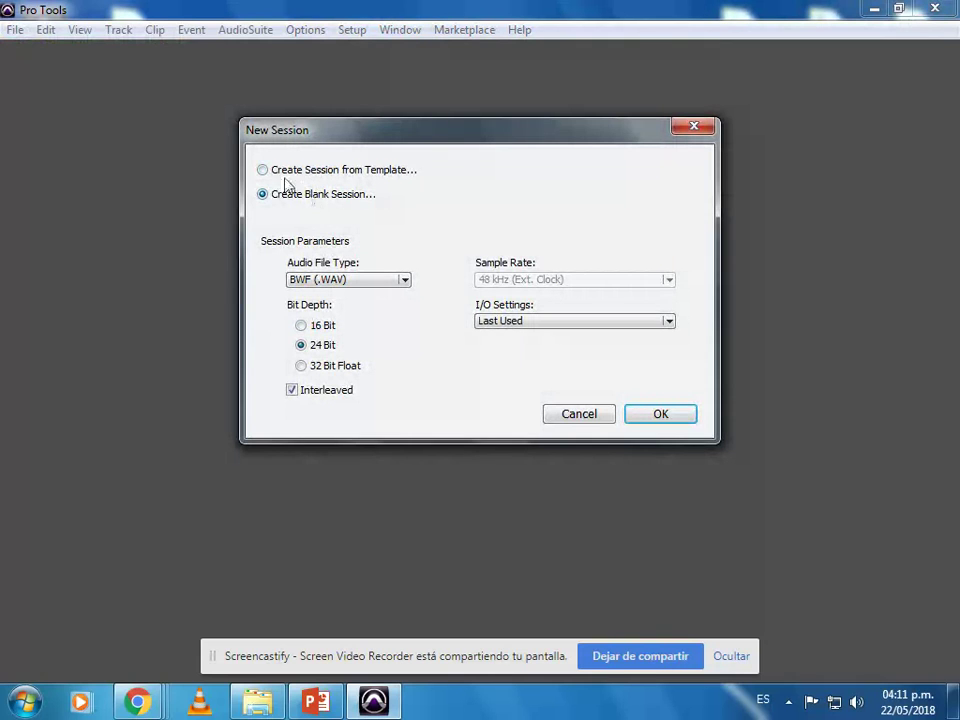
# - Choose BWF (.WAV) as the audio file type for the new blank session
pyautogui.click(317, 284)
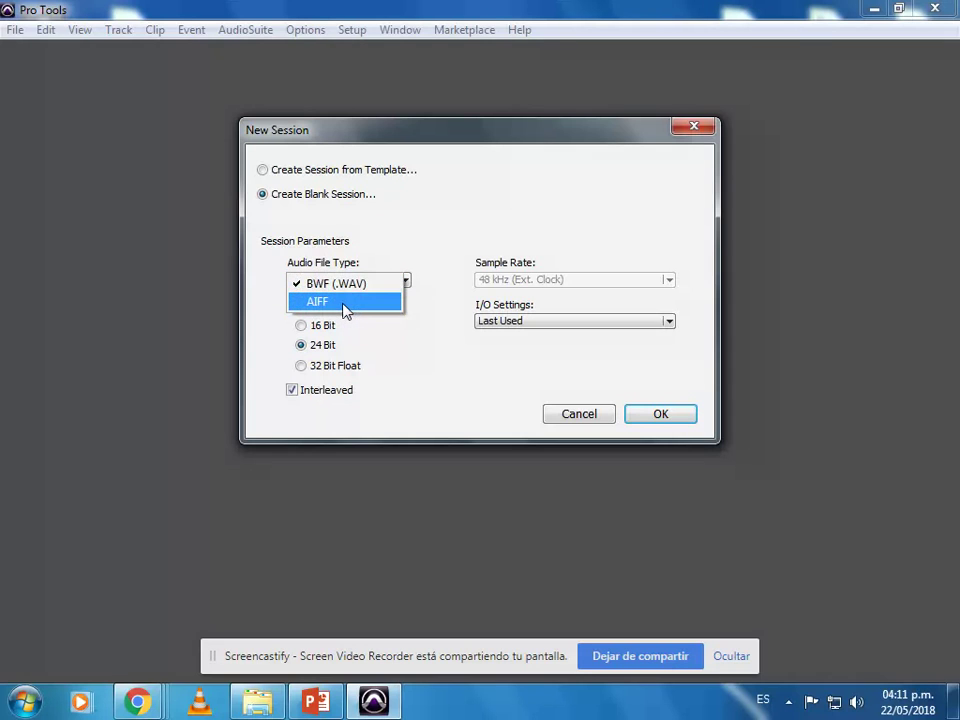
pyautogui.click(363, 246)
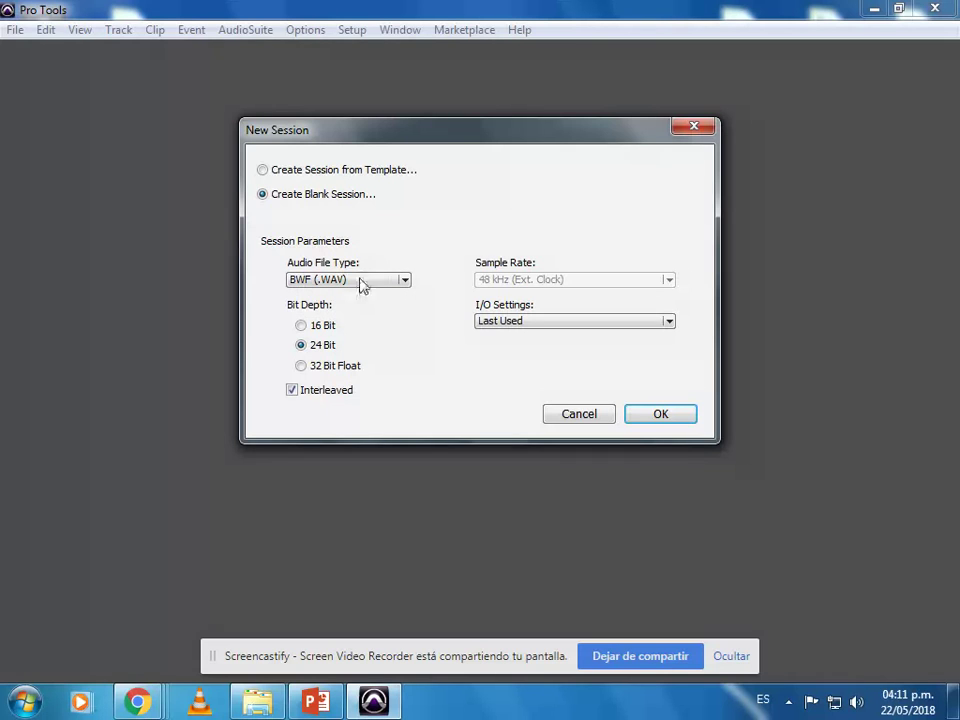
pyautogui.click(362, 281)
pyautogui.click(364, 284)
# - Set the new session's bit depth to 24 Bit with Interleaved enabled
pyautogui.click(327, 327)
pyautogui.click(327, 346)
pyautogui.click(326, 368)
pyautogui.click(326, 345)
pyautogui.click(327, 327)
pyautogui.click(326, 347)
pyautogui.click(323, 396)
# - Launch the Windows Magnifier and enlarge the view to 325% to examine the Sample Rate and I/O Settings fields
pyautogui.click(24, 700)
pyautogui.click(60, 584)
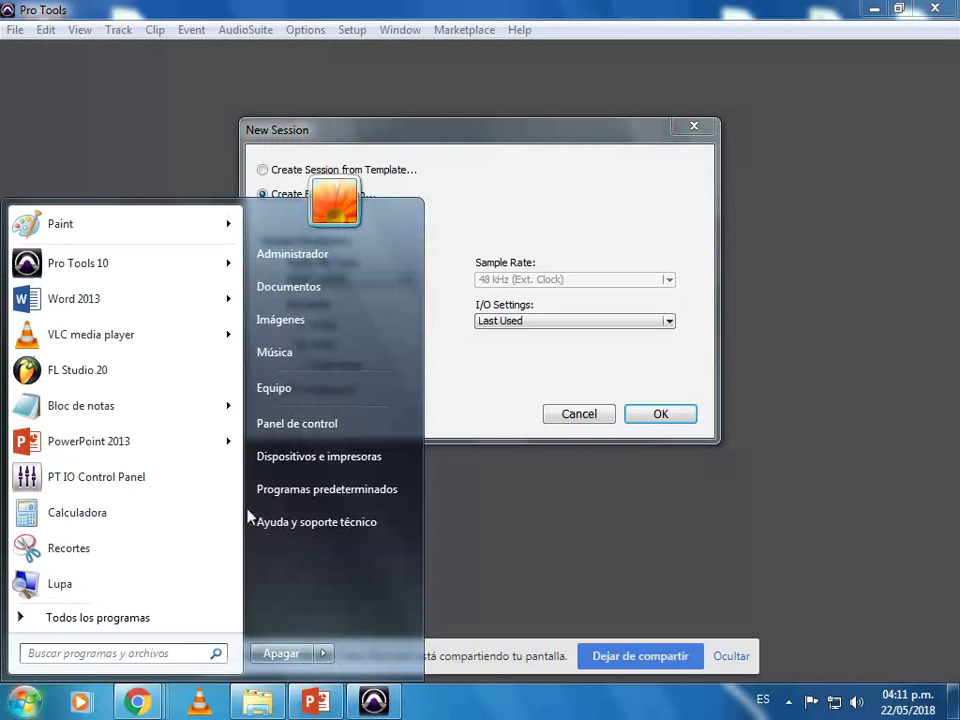
pyautogui.click(688, 526)
pyautogui.click(688, 526)
pyautogui.click(688, 526)
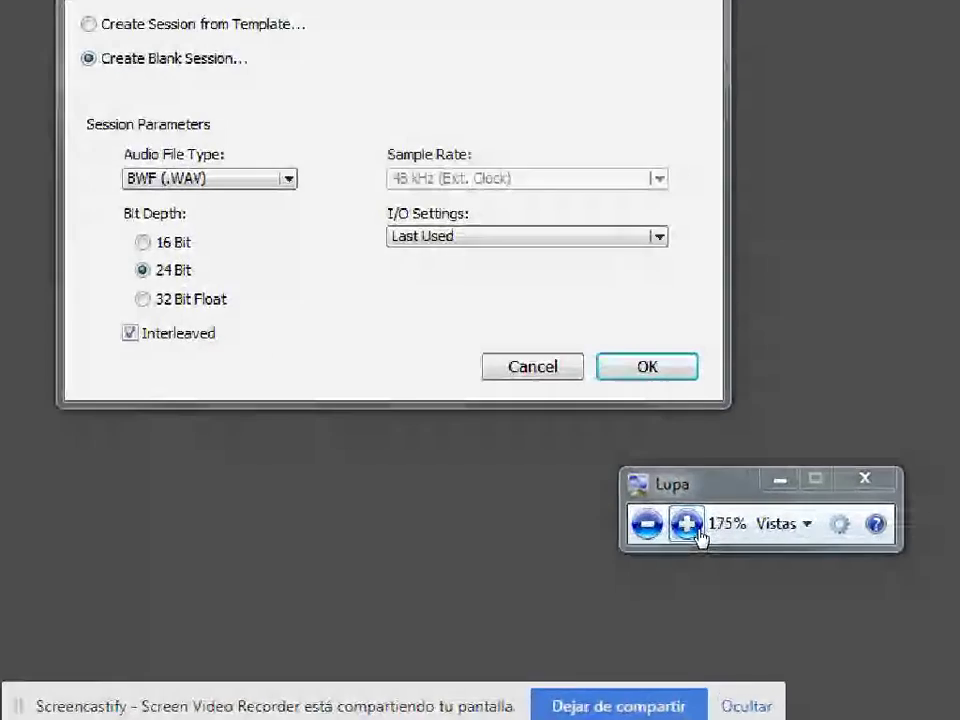
pyautogui.click(688, 526)
pyautogui.click(688, 526)
pyautogui.click(688, 526)
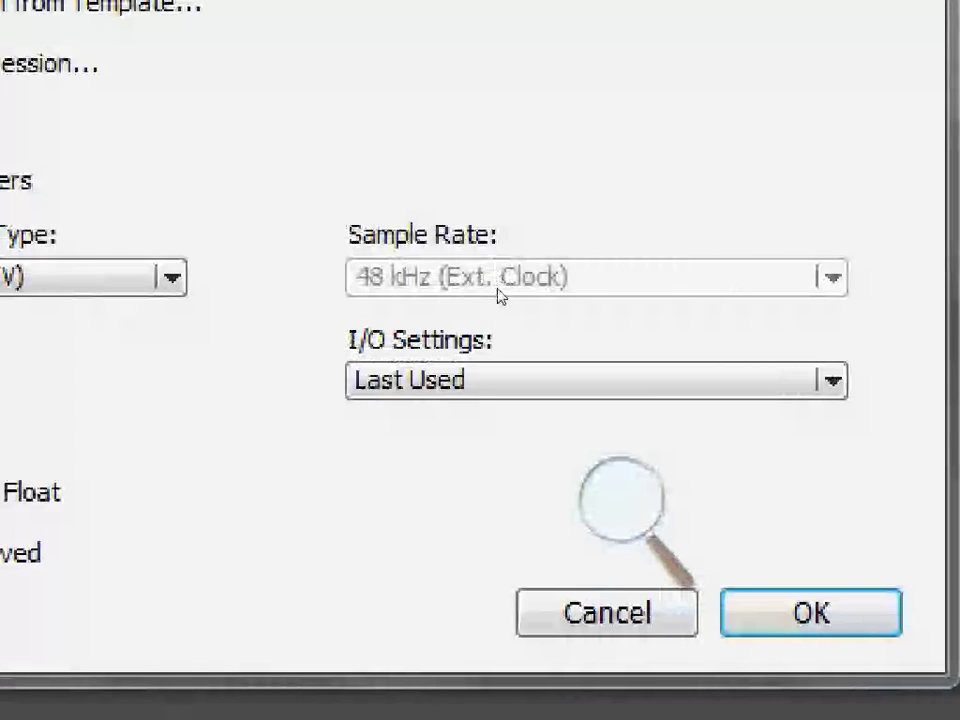
pyautogui.click(621, 497)
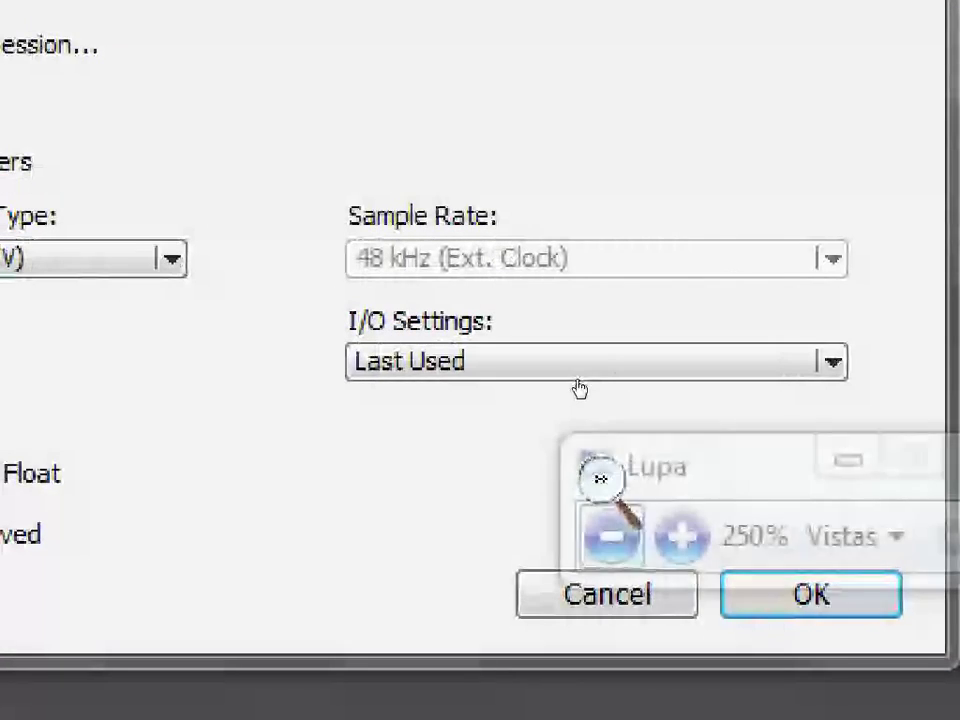
pyautogui.click(611, 554)
pyautogui.press('super+plus')
pyautogui.press('super+plus')
pyautogui.press('super+plus')
pyautogui.press('super+plus')
pyautogui.press('super+plus')
pyautogui.press('super+plus')
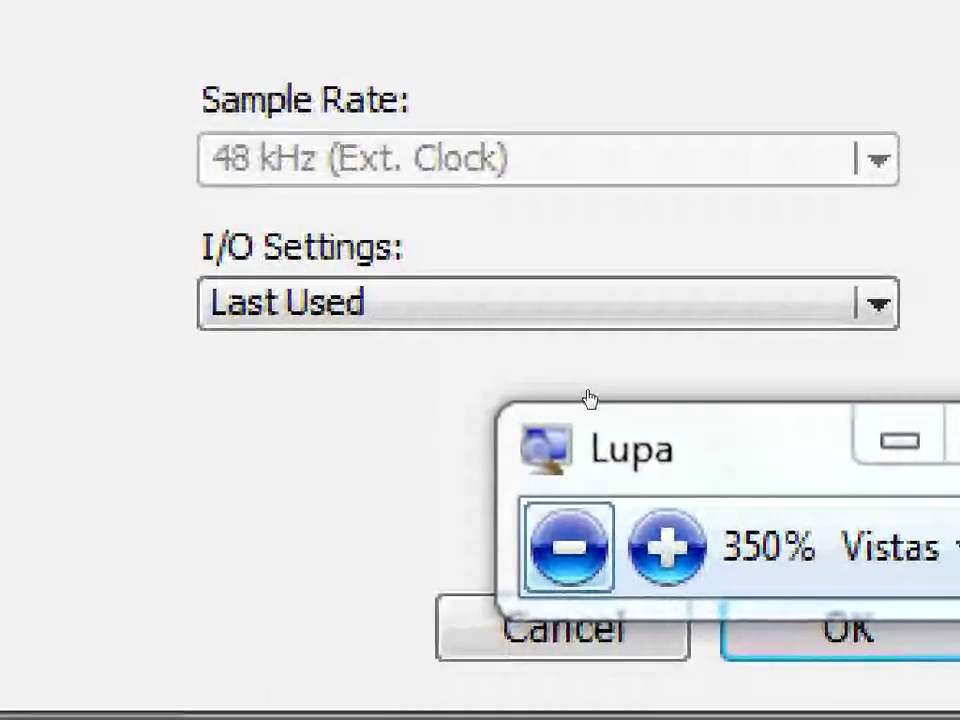
pyautogui.press('super+minus')
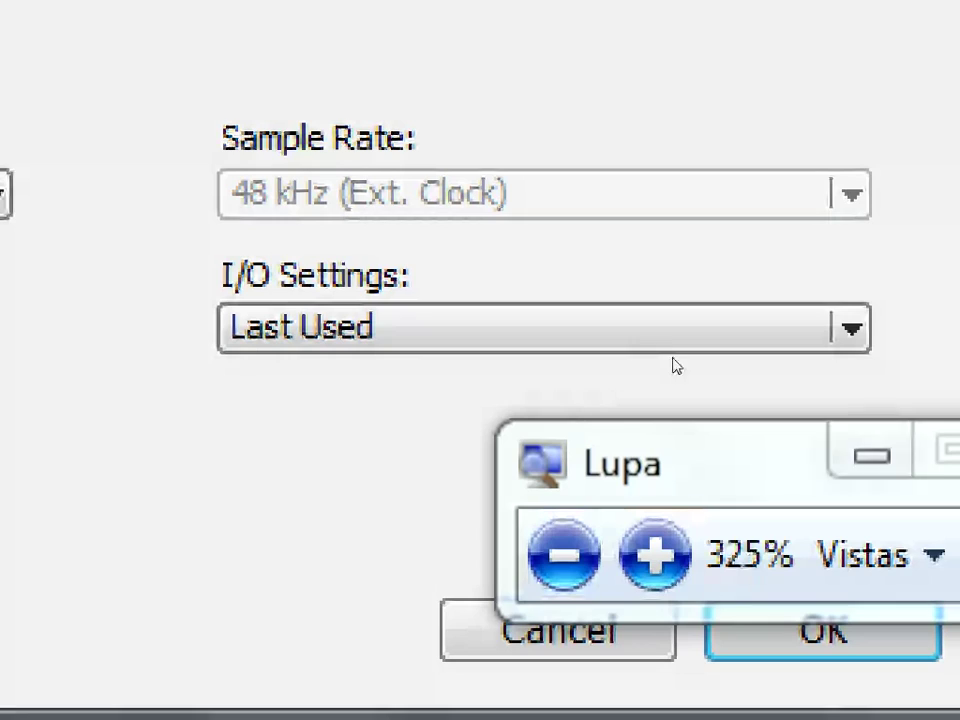
# - Set the session's I/O settings to Stereo Mix and accept the new session parameters
pyautogui.click(499, 313)
pyautogui.click(620, 385)
pyautogui.press('super+minus')
pyautogui.press('super+minus')
pyautogui.press('super+minus')
pyautogui.press('super+minus')
pyautogui.press('super+minus')
pyautogui.press('super+minus')
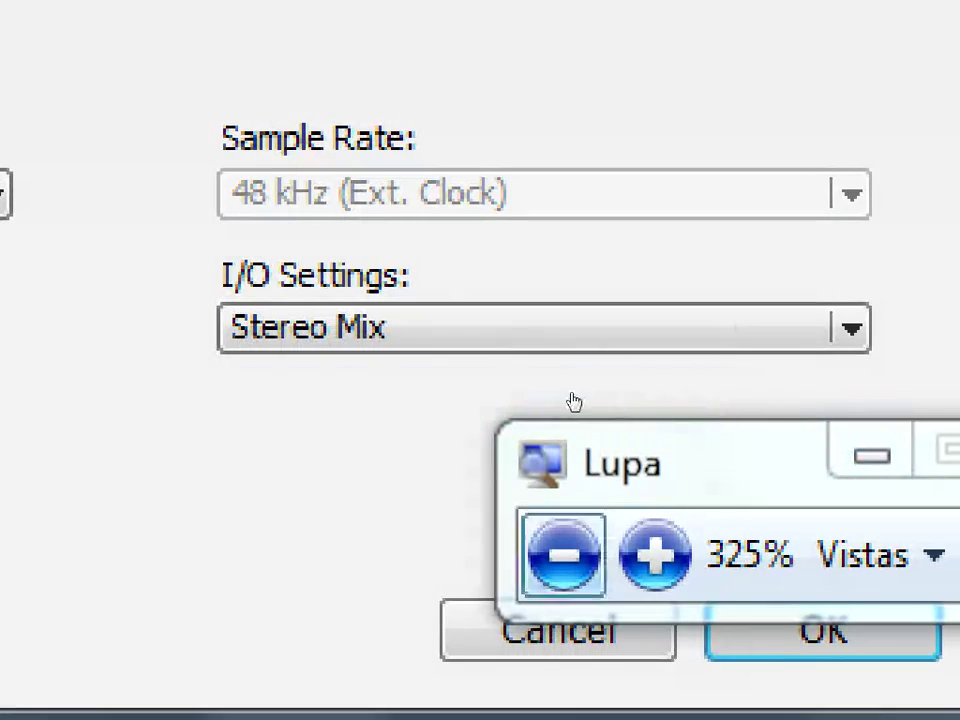
pyautogui.press('super+minus')
pyautogui.press('super+minus')
pyautogui.press('super+minus')
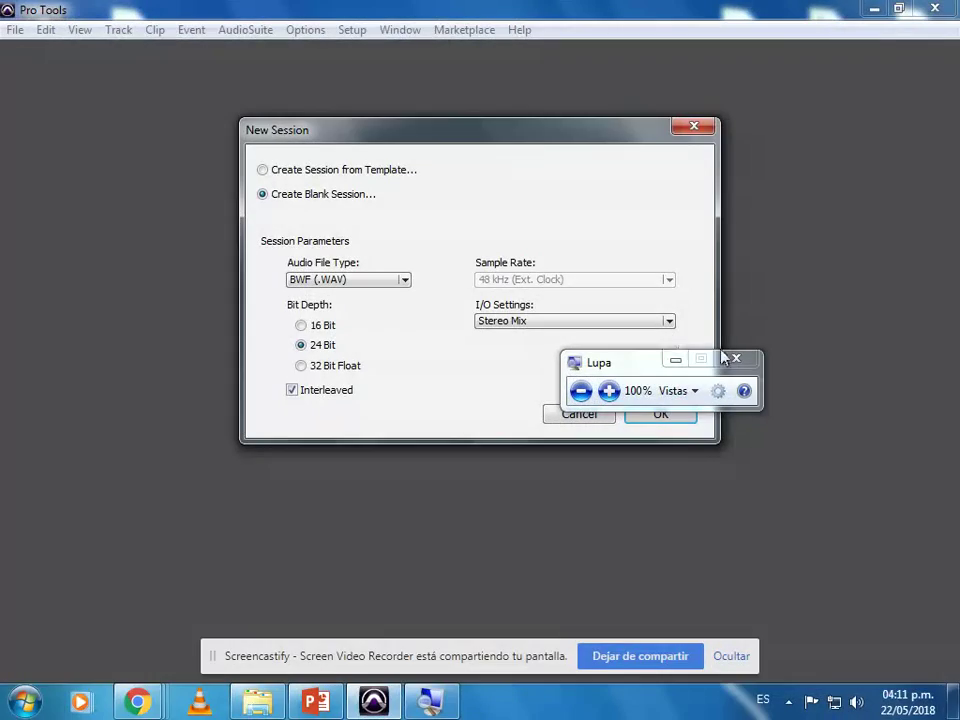
pyautogui.press('super+Escape')
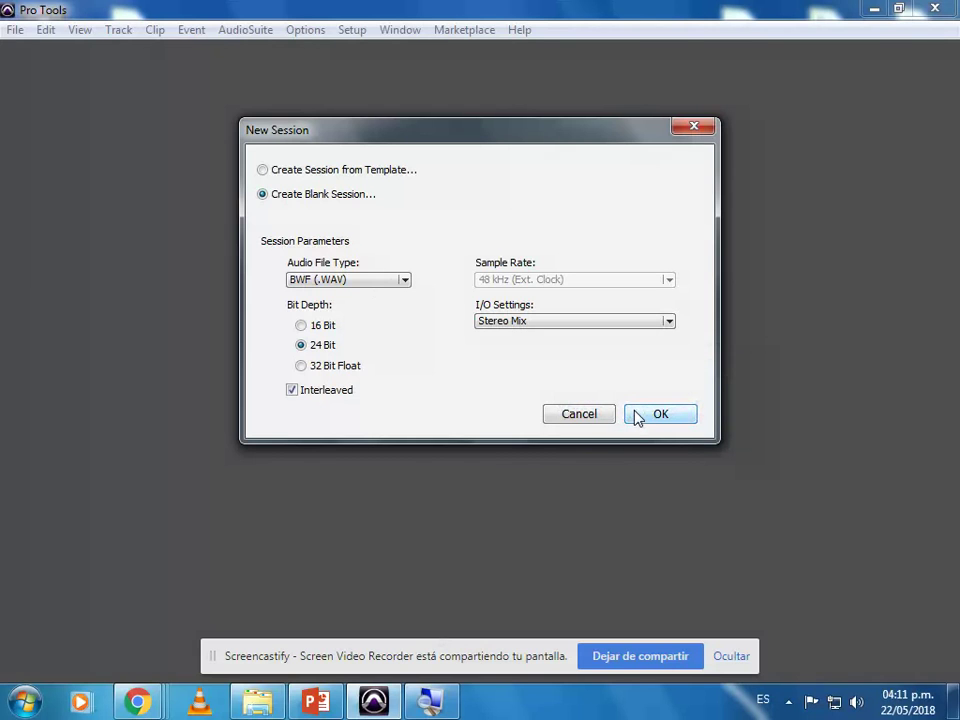
pyautogui.click(638, 415)
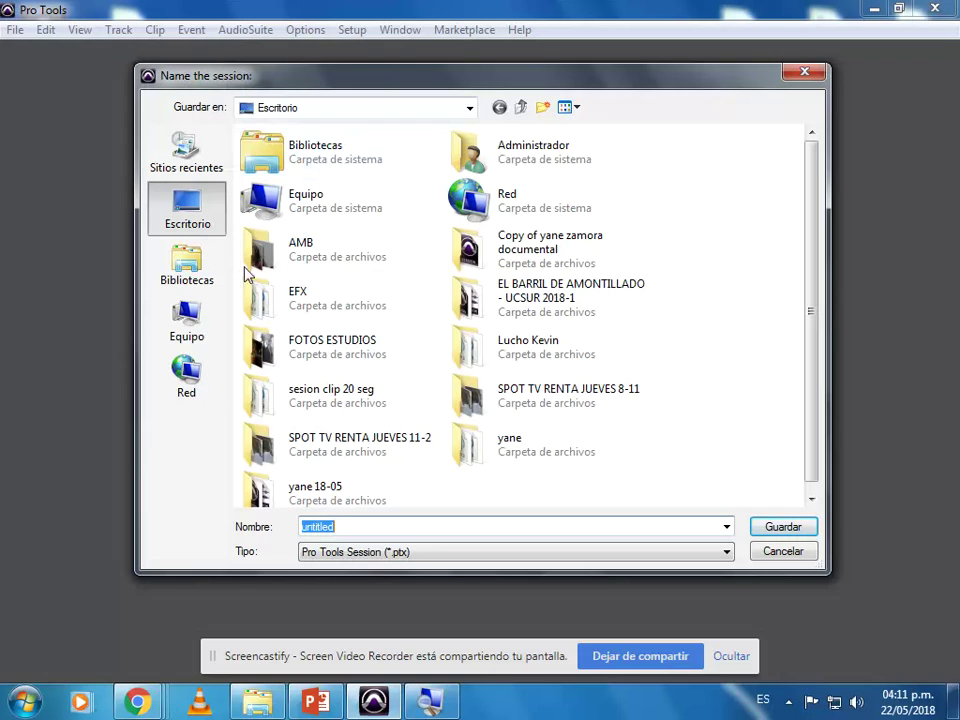
# - Choose the EDIT MAR 3PM folder, inside the professor's 2018-2 folder on drive DATOS (D:), as the session's save location
pyautogui.click(189, 319)
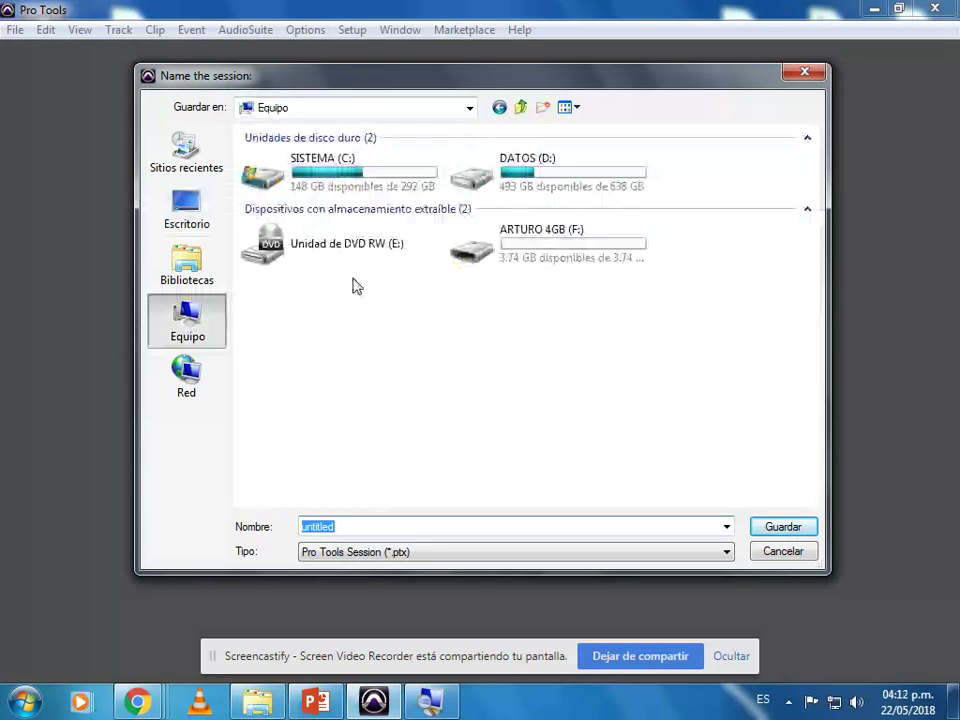
pyautogui.doubleClick(484, 255)
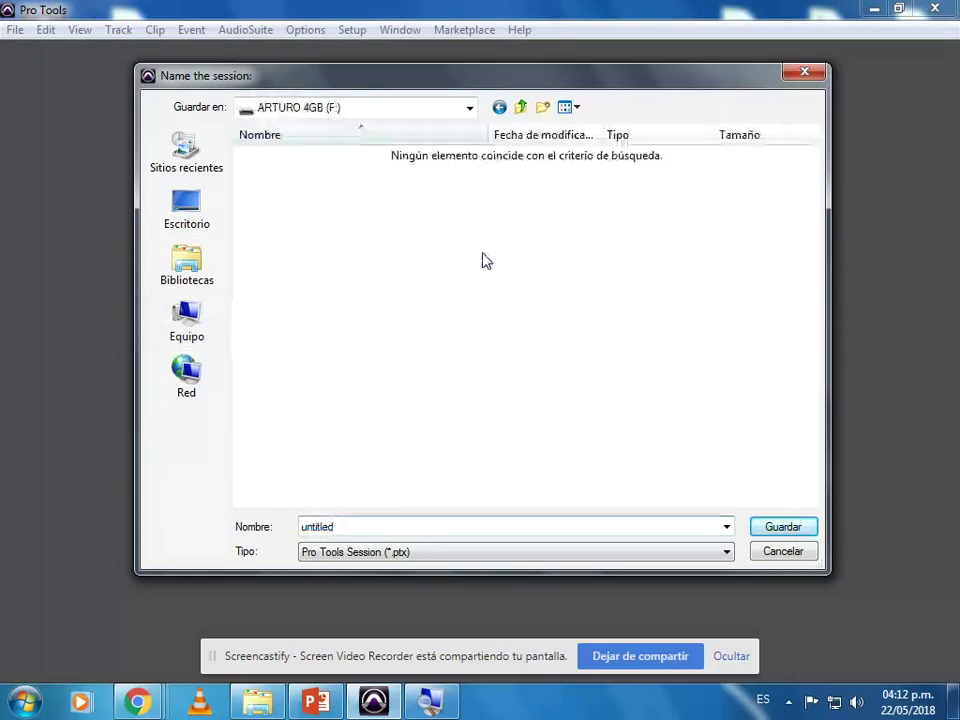
pyautogui.click(521, 107)
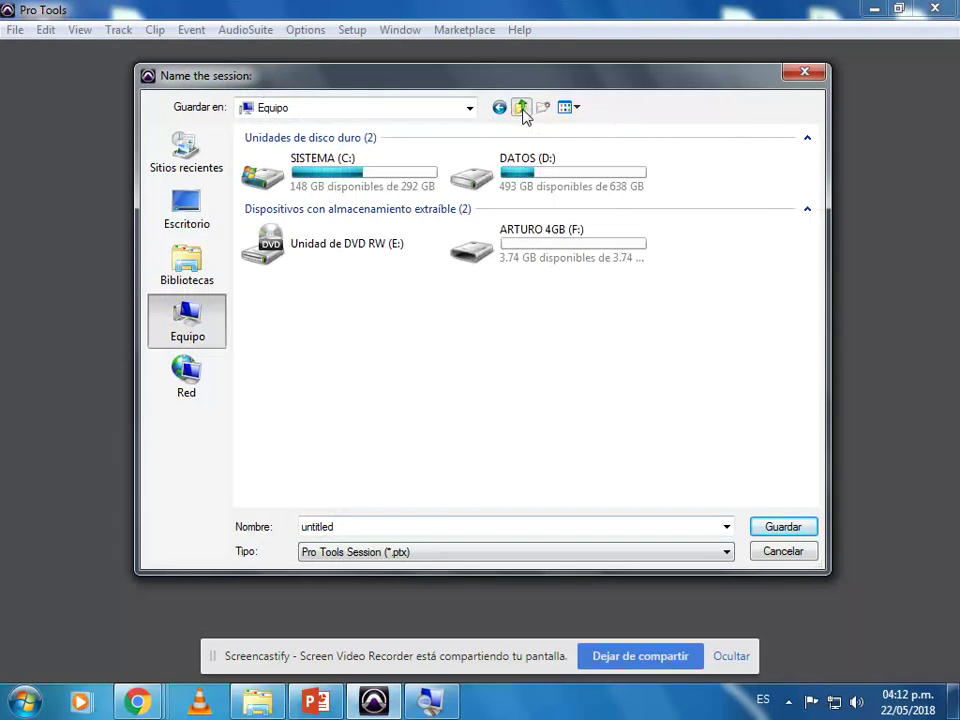
pyautogui.doubleClick(527, 171)
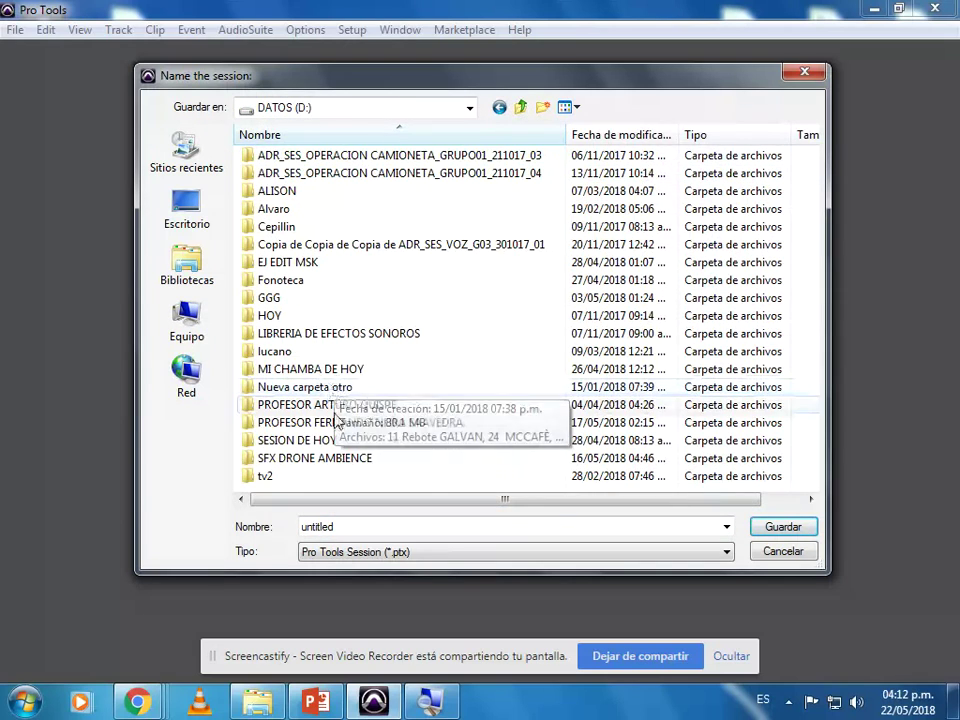
pyautogui.doubleClick(335, 405)
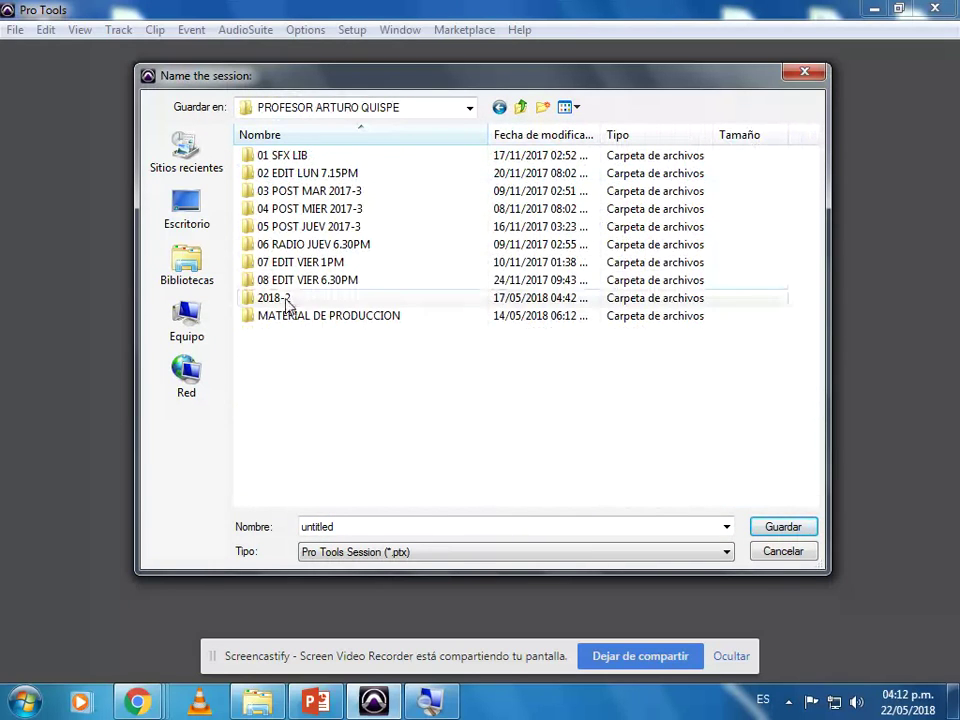
pyautogui.doubleClick(285, 298)
pyautogui.doubleClick(316, 191)
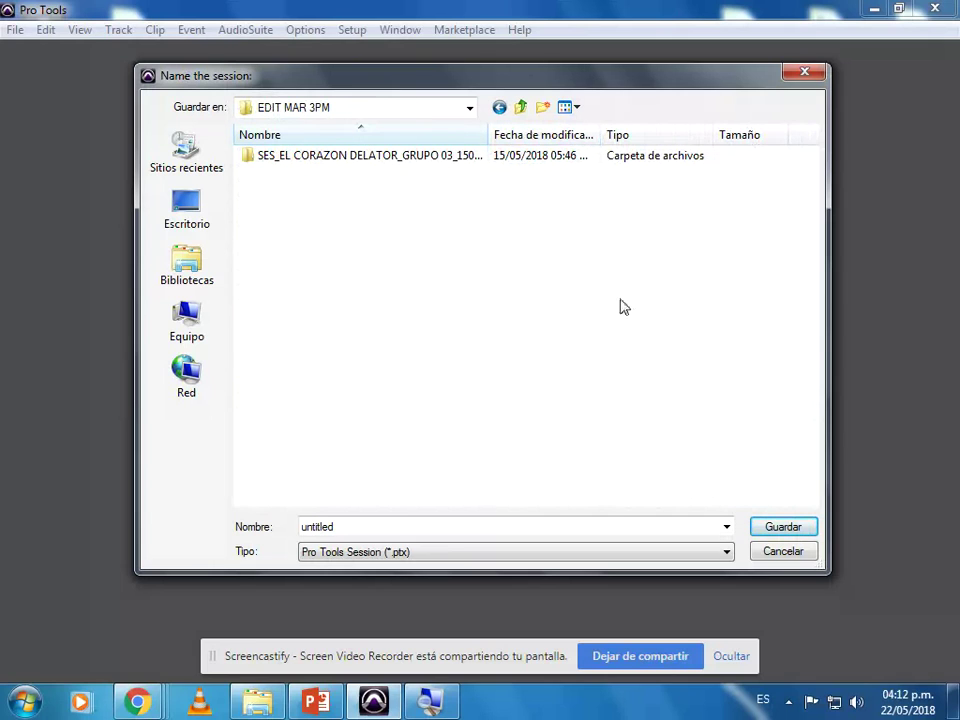
# - Name the session SES_EL CORAZON DELATOR_GRUPO 01_220518_01 and save it in the chosen folder
pyautogui.doubleClick(512, 523)
pyautogui.click(523, 523)
pyautogui.moveTo(523, 523); pyautogui.dragTo(236, 501)
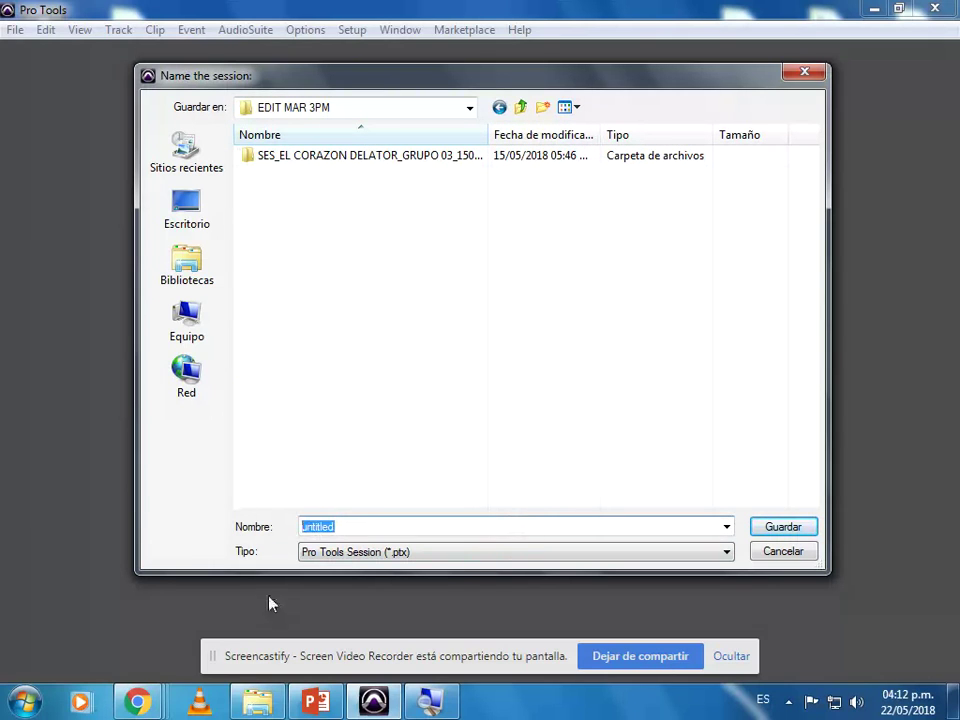
pyautogui.click(440, 704)
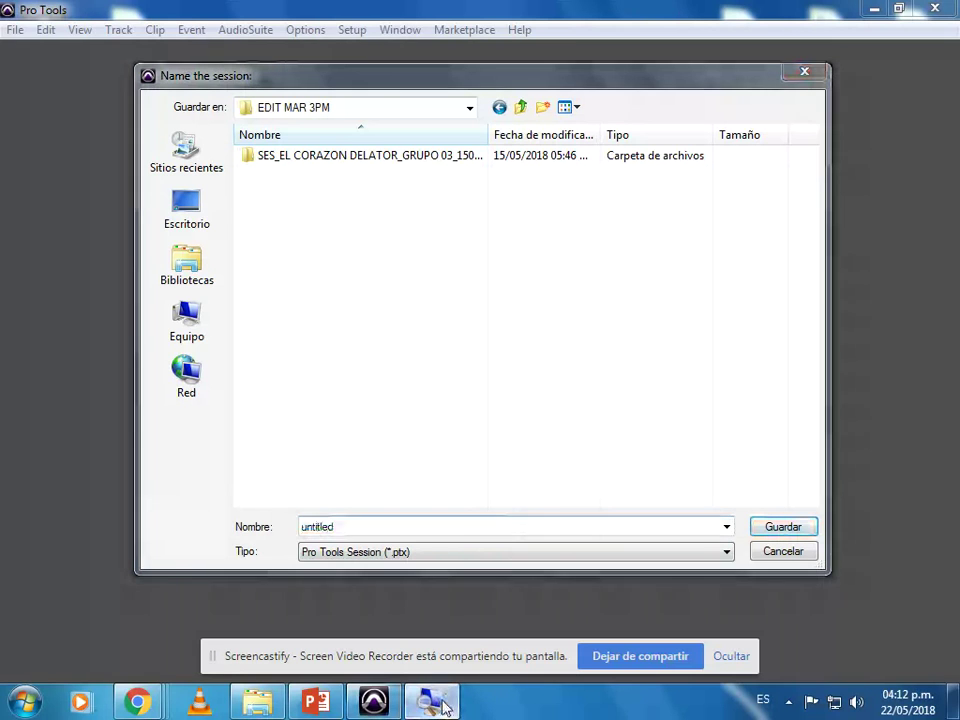
pyautogui.click(609, 390)
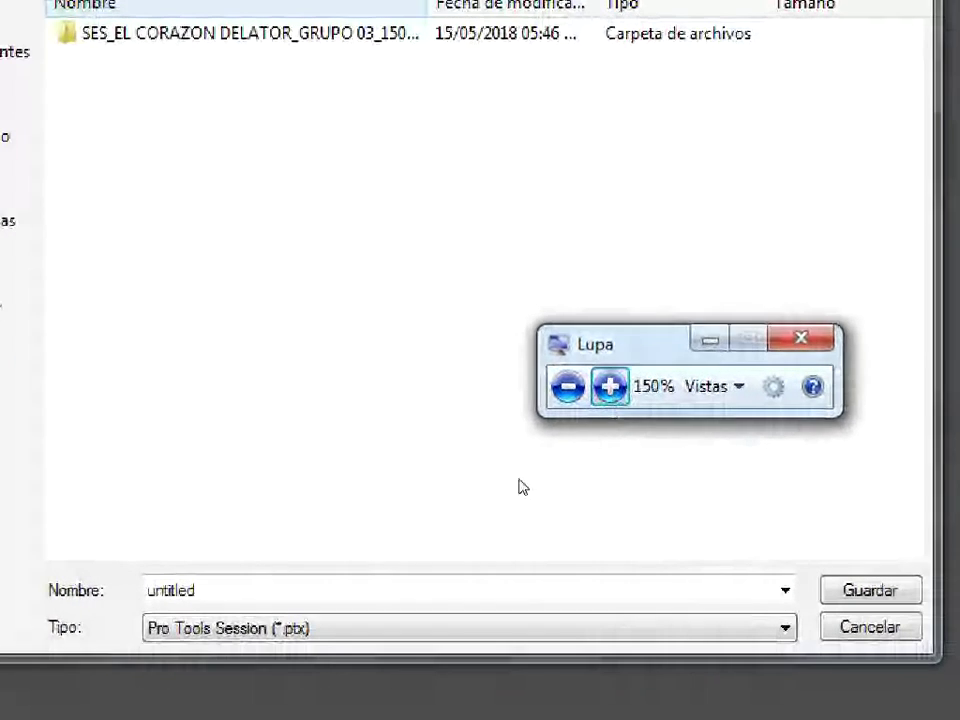
pyautogui.click(499, 527)
pyautogui.moveTo(499, 527); pyautogui.dragTo(197, 523)
pyautogui.write('SES')
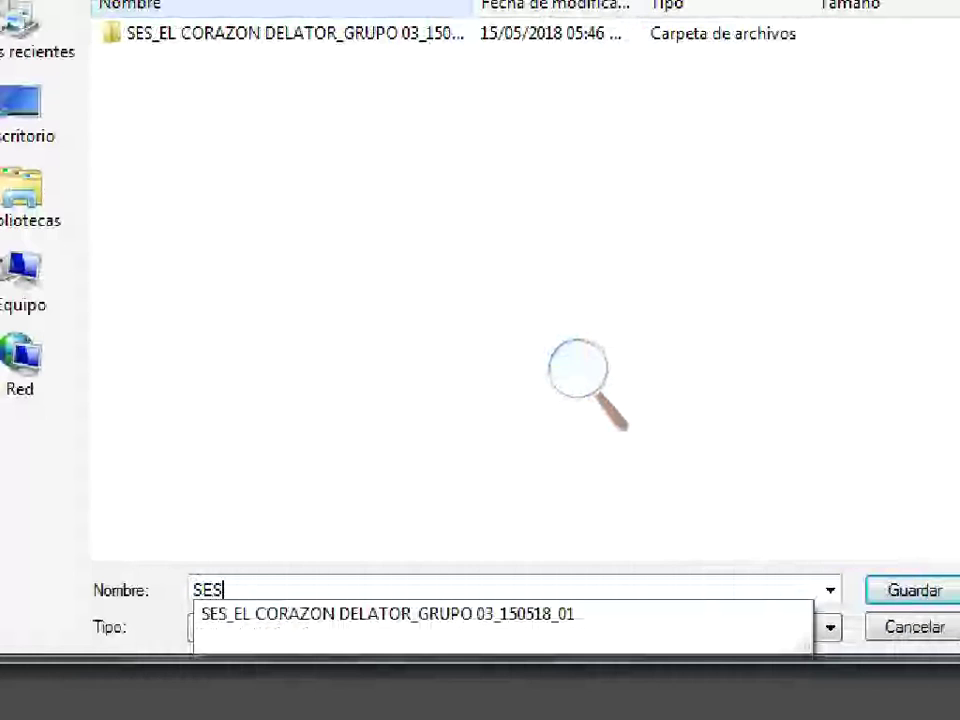
pyautogui.write('_')
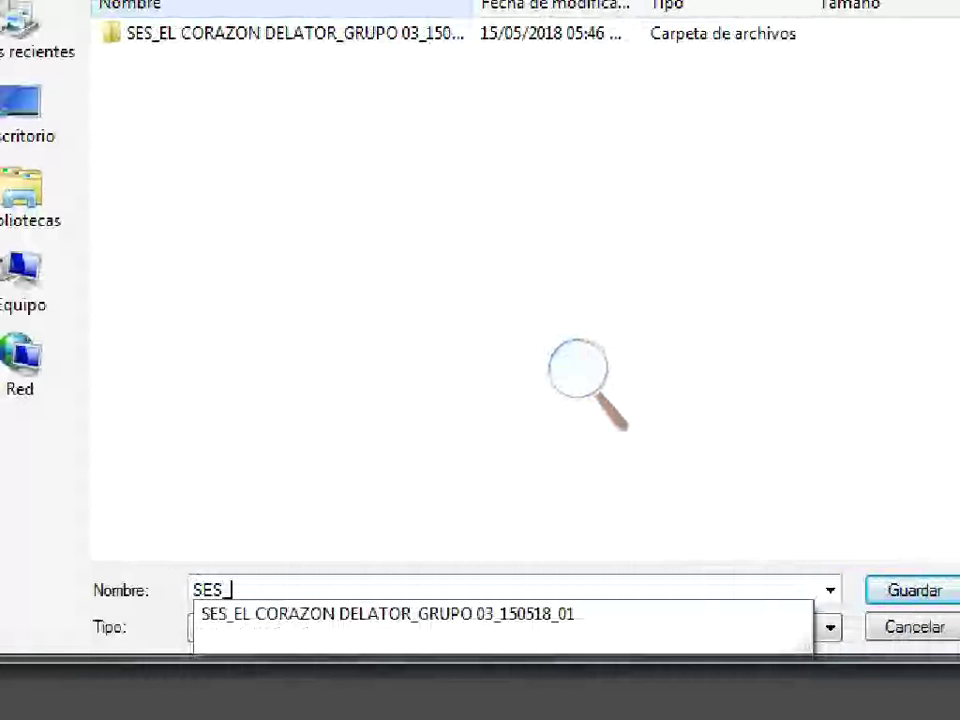
pyautogui.write('EL CORAZ')
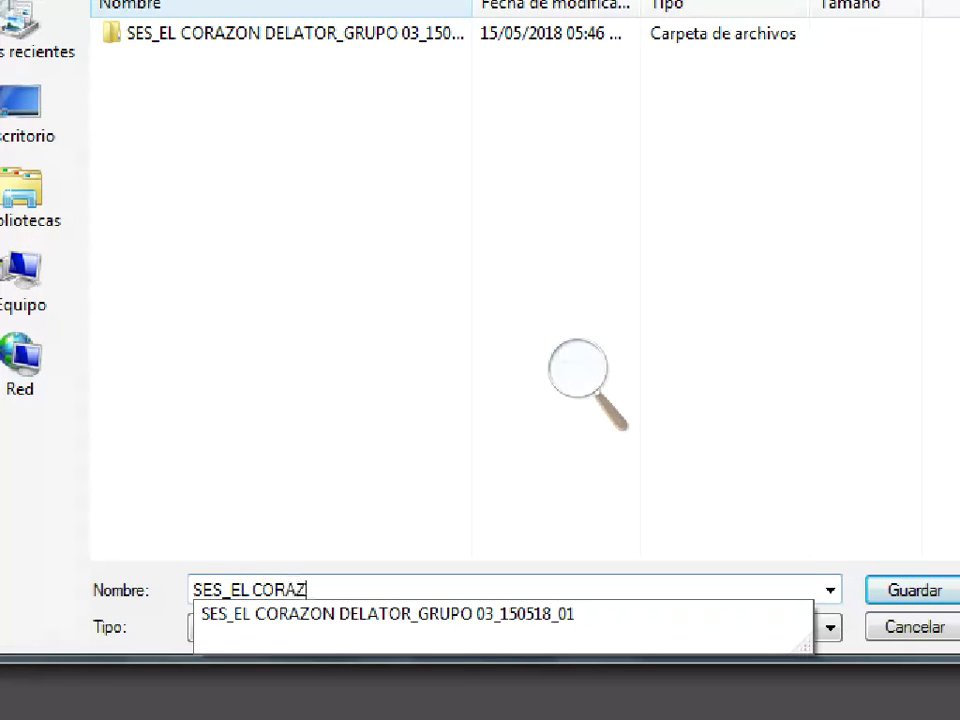
pyautogui.write('ON DELATOR_')
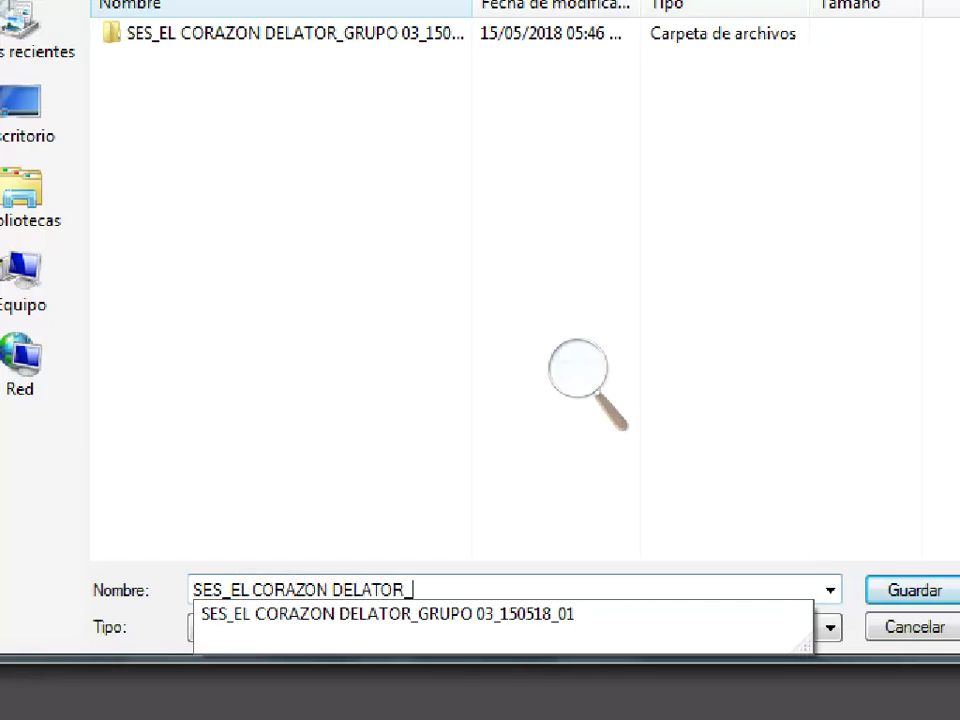
pyautogui.write('GRUPO')
pyautogui.press('BackSpace')
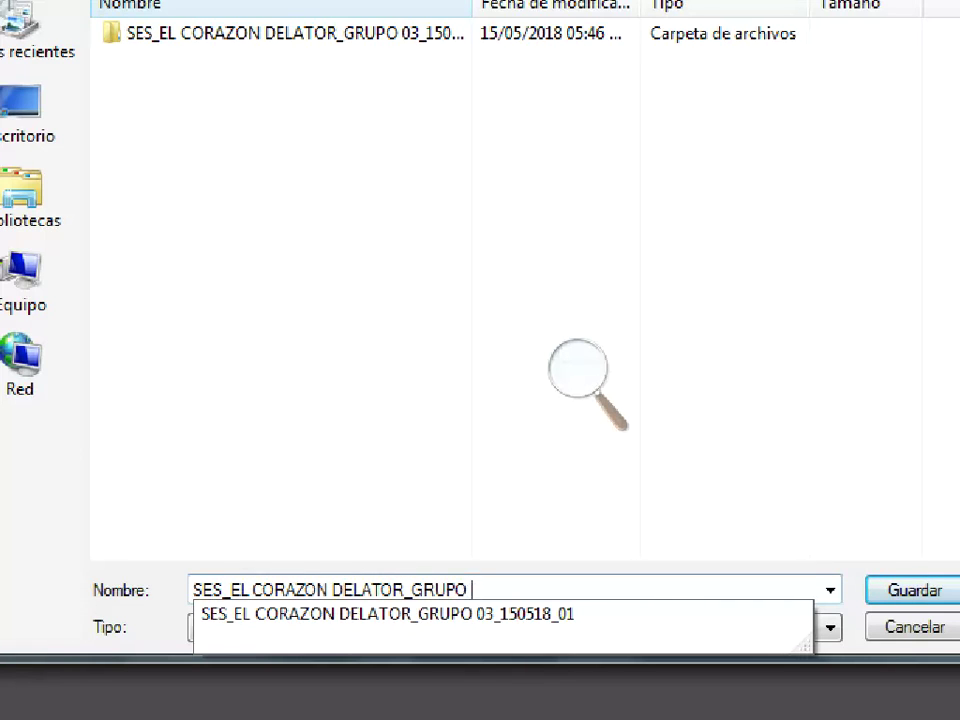
pyautogui.write('01')
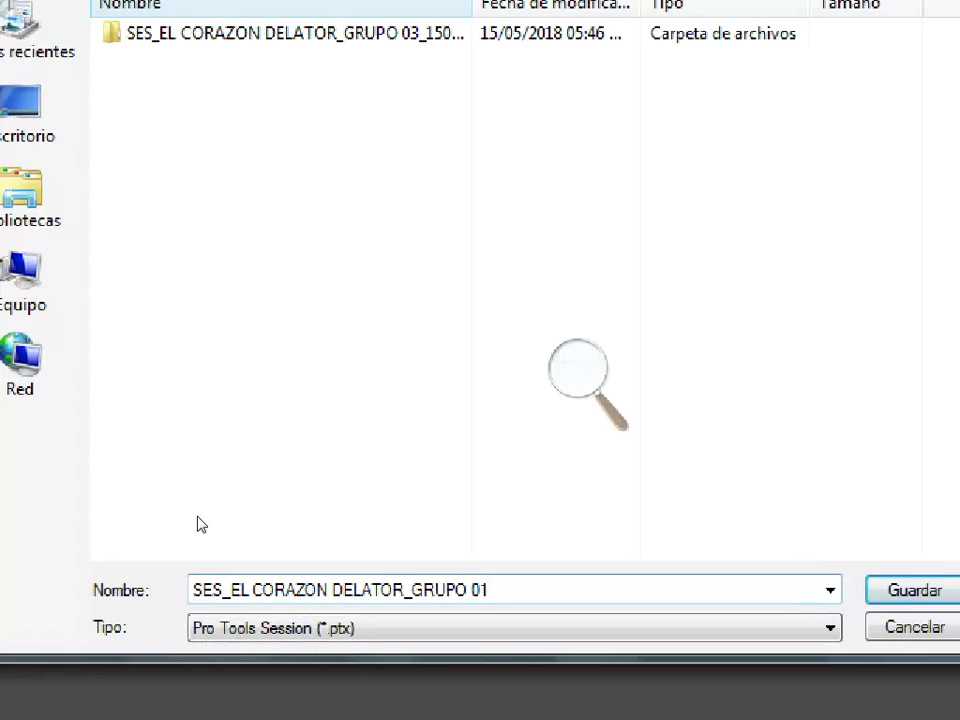
pyautogui.write('_')
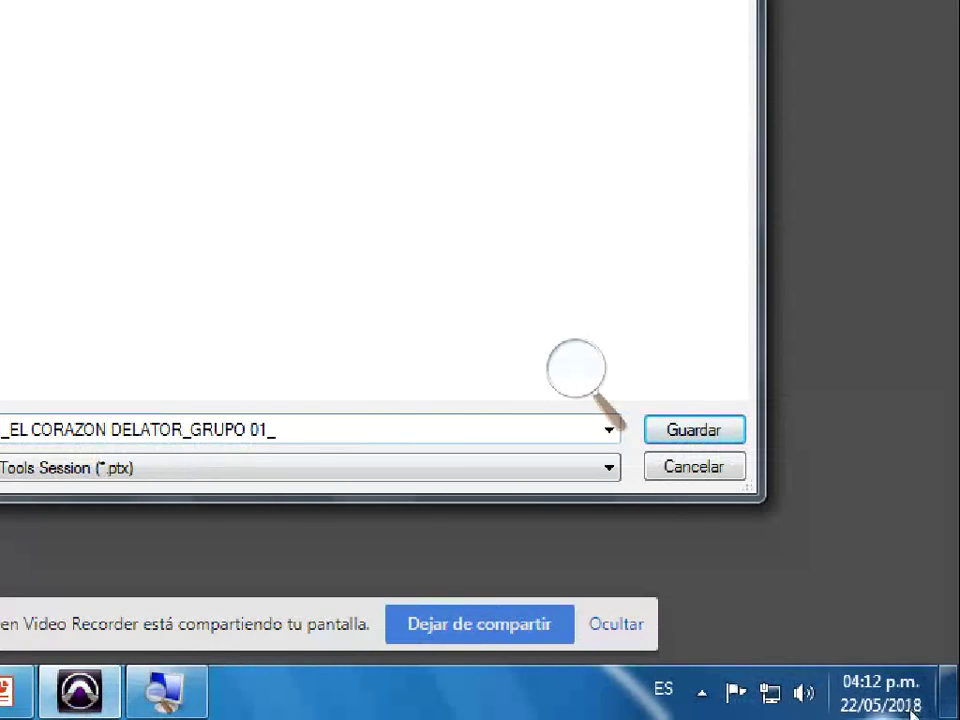
pyautogui.write('22')
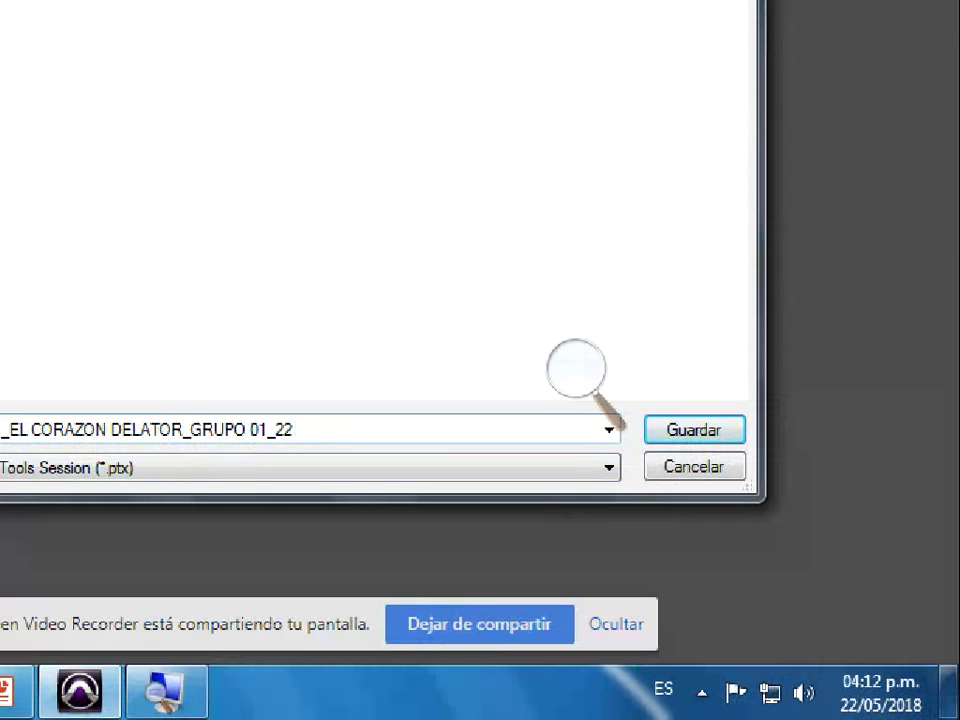
pyautogui.write('0518_01')
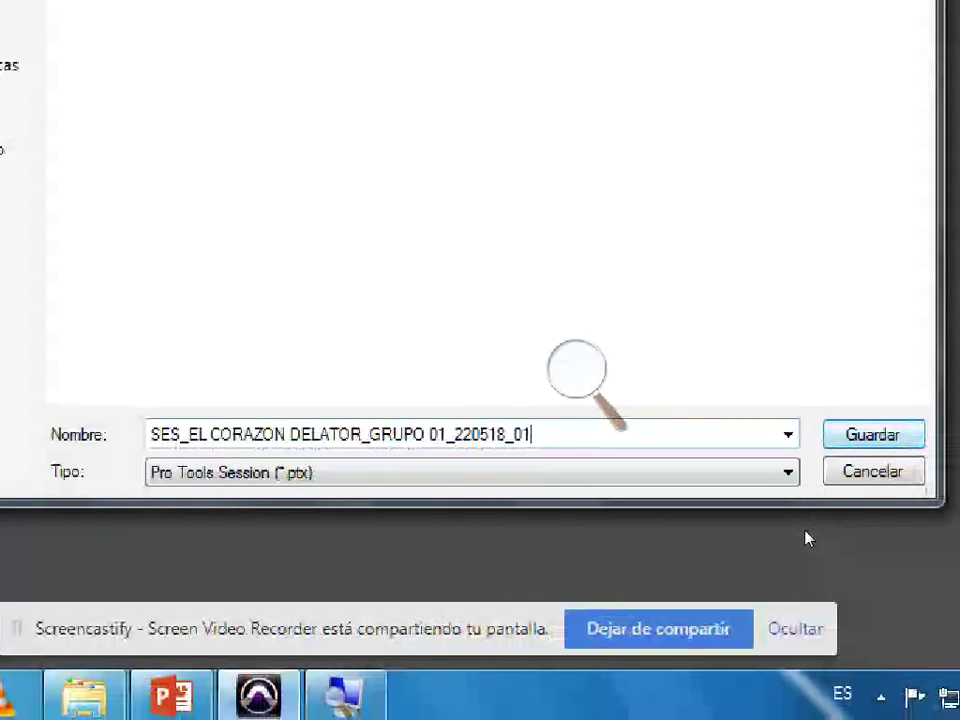
pyautogui.press('Return')
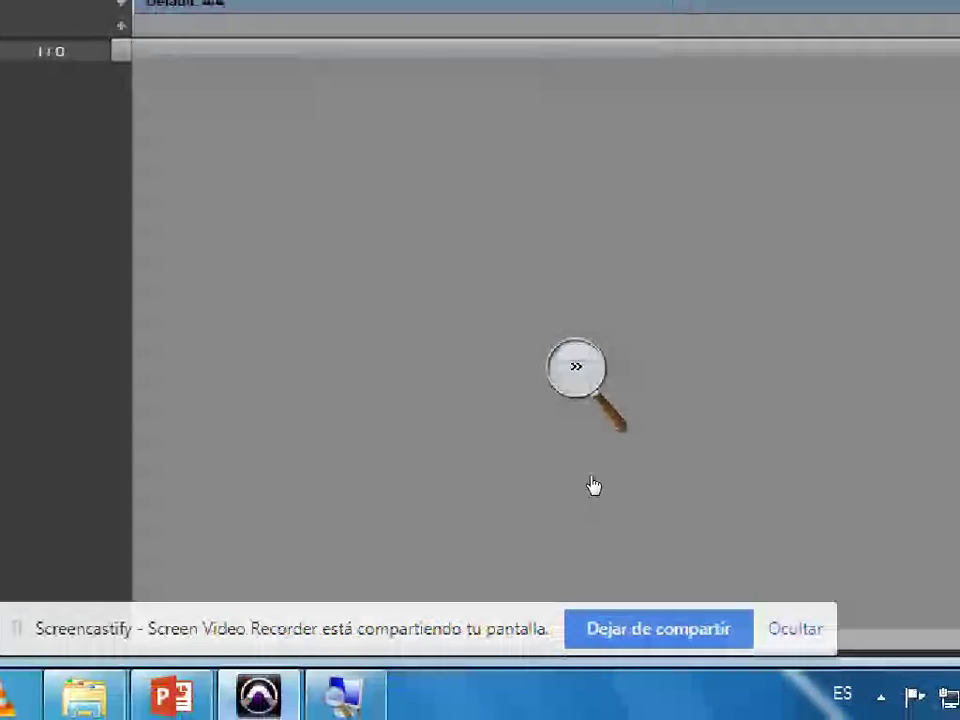
pyautogui.click(584, 498)
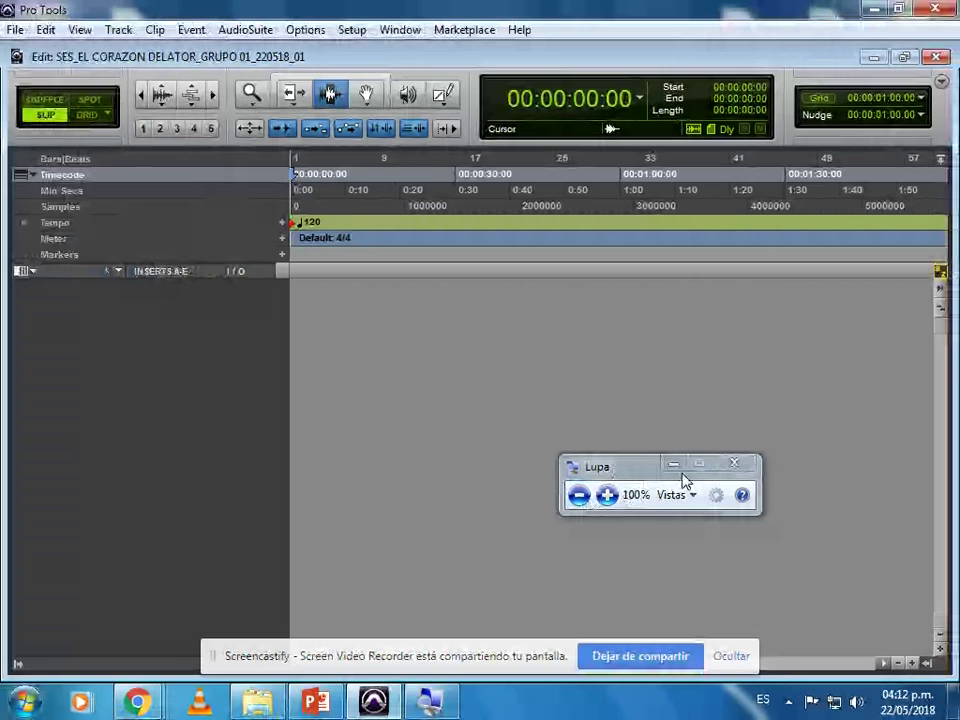
pyautogui.click(733, 463)
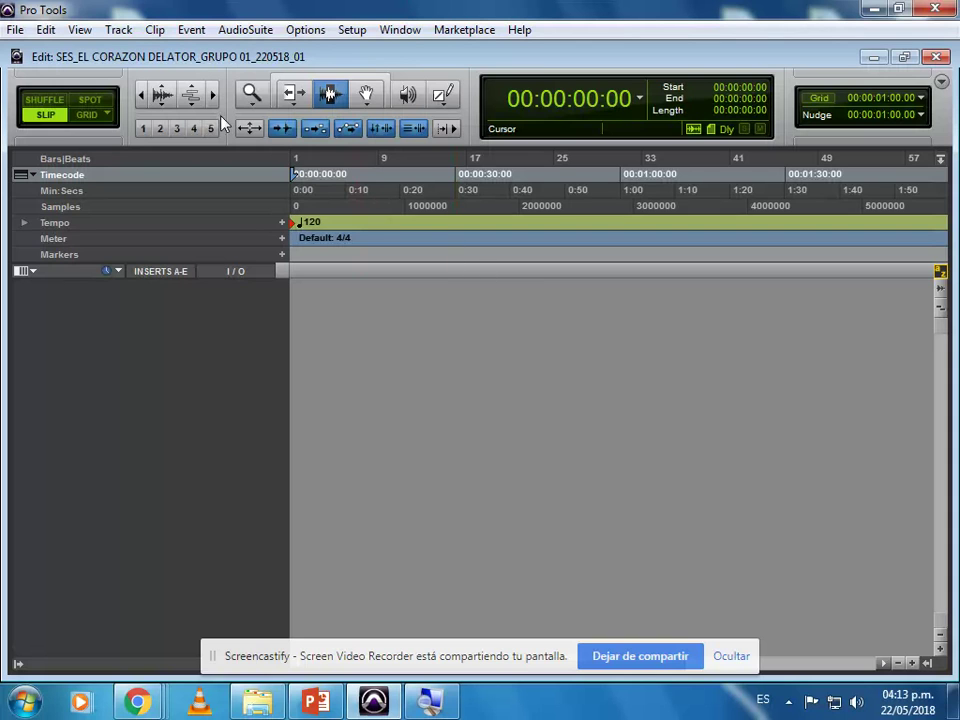
# - Create four new mono audio tracks and enlarge the height of the first two
pyautogui.click(118, 33)
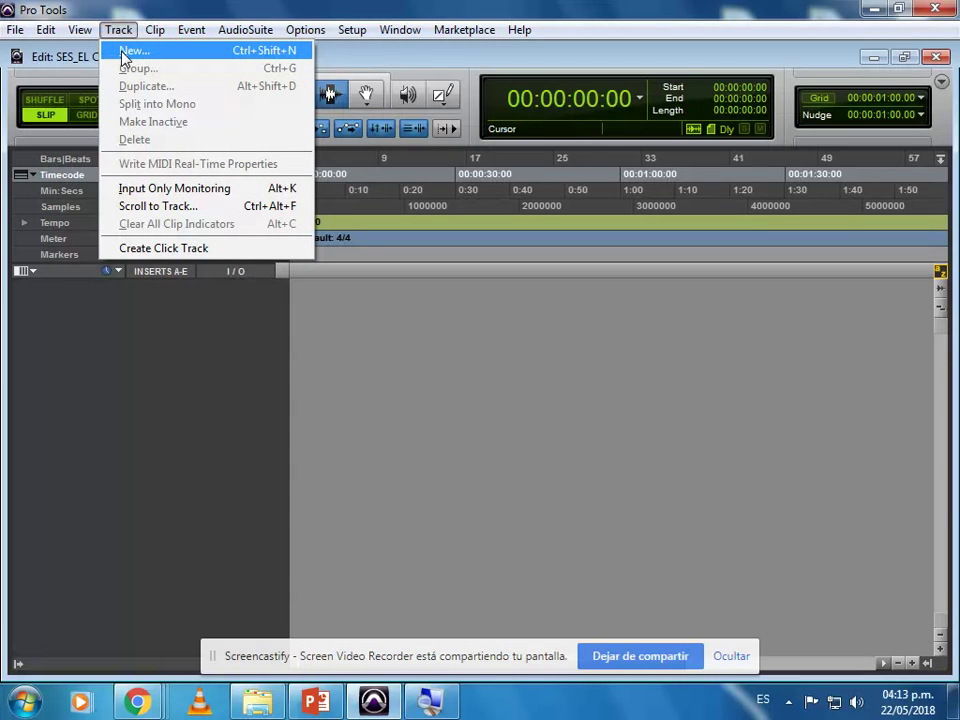
pyautogui.click(279, 407)
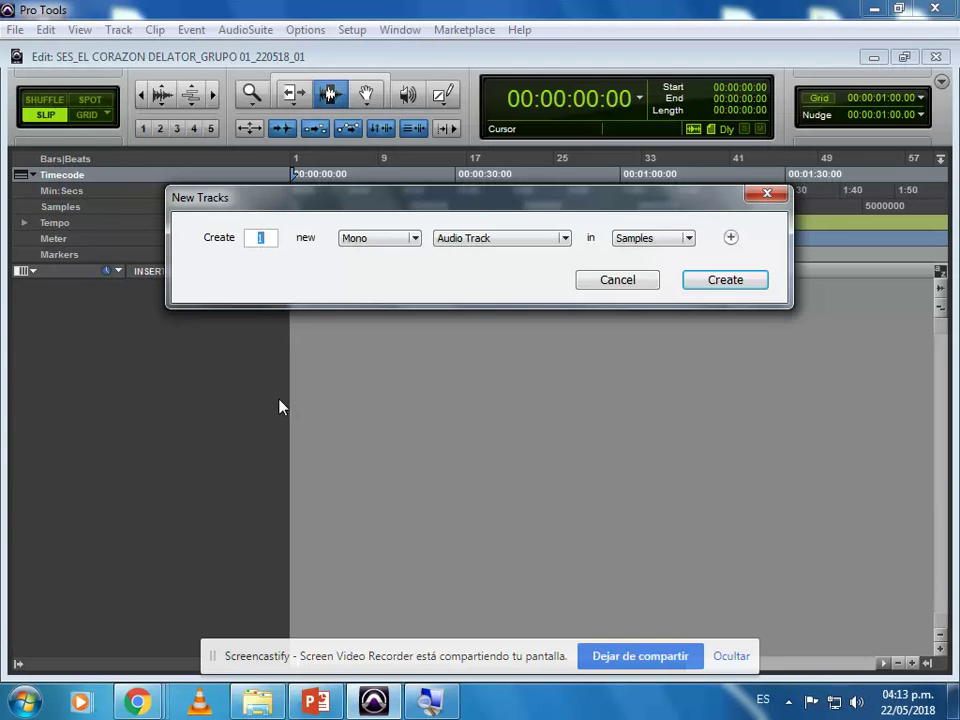
pyautogui.click(750, 284)
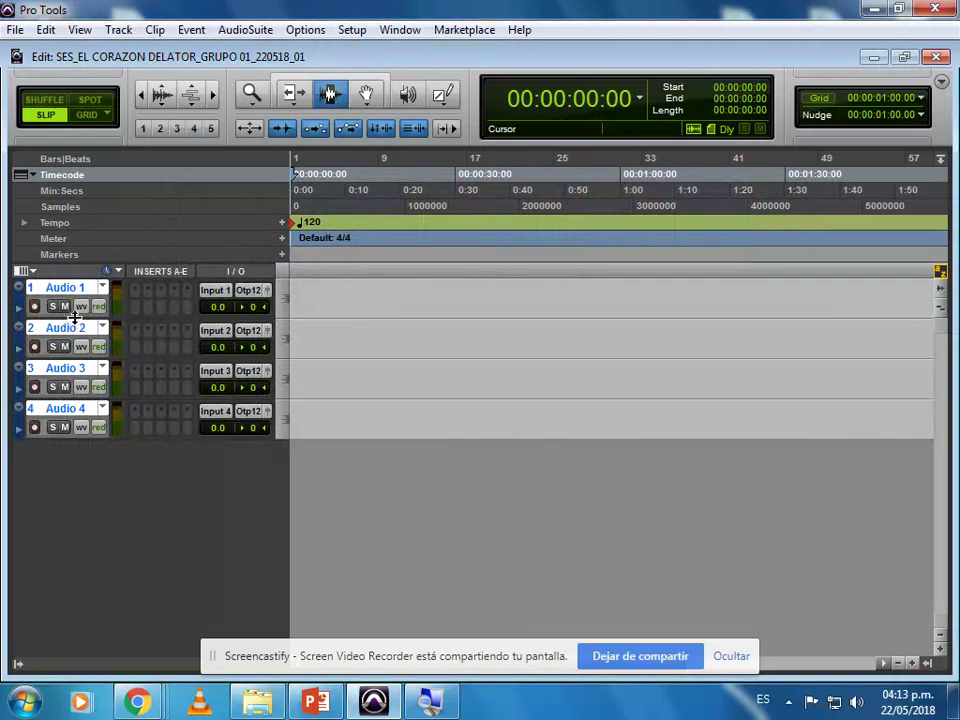
pyautogui.moveTo(77, 320); pyautogui.dragTo(80, 458)
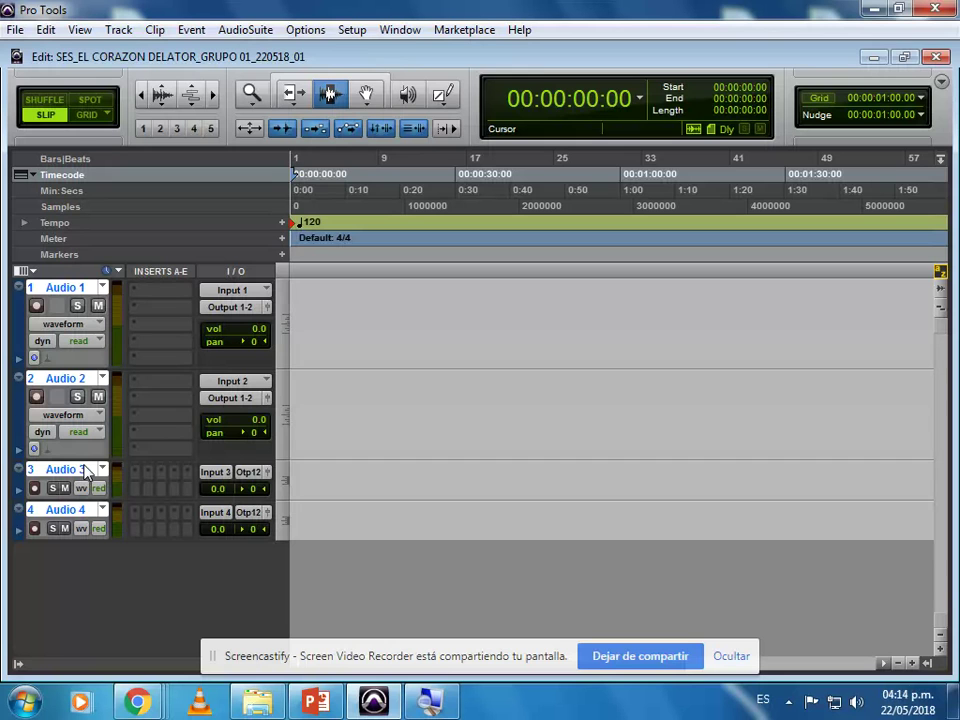
# - Add one more mono audio track below the existing four
pyautogui.click(118, 29)
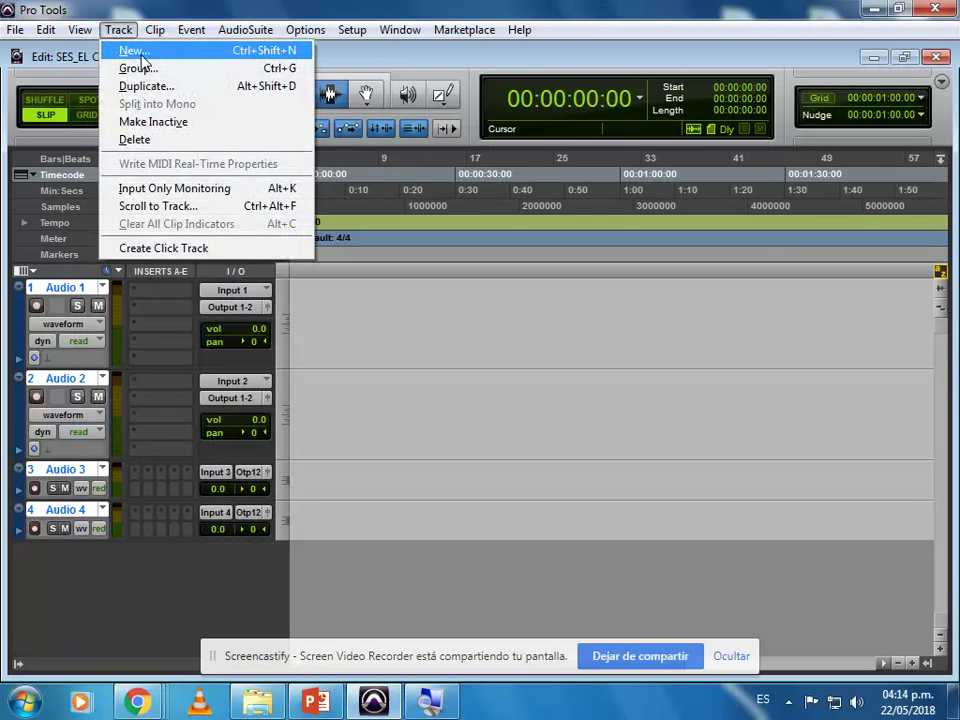
pyautogui.click(130, 47)
pyautogui.click(720, 281)
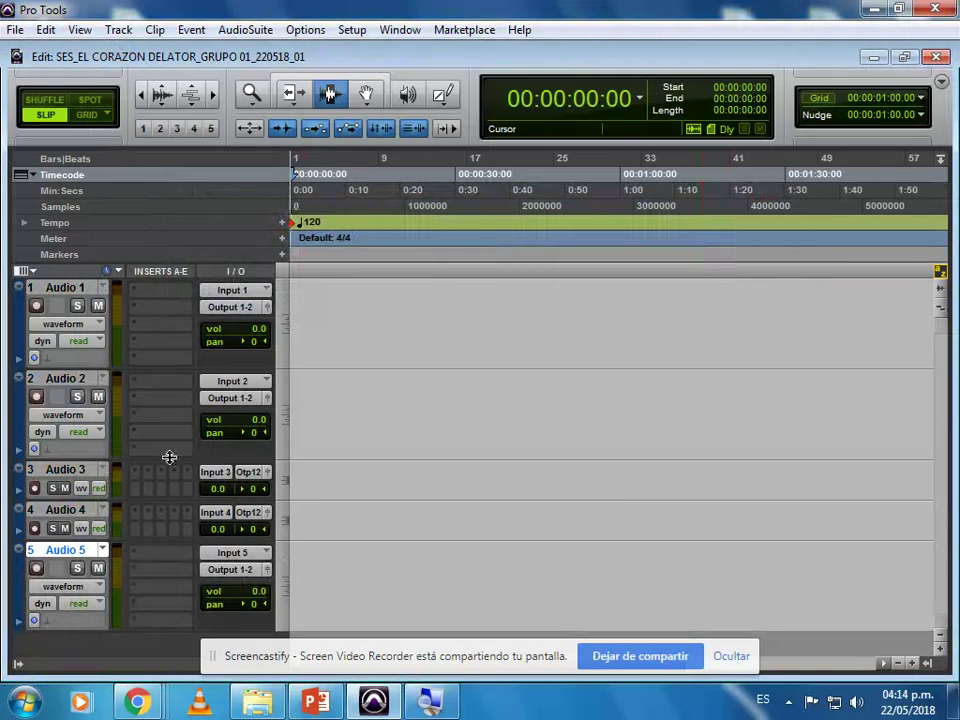
# - Rename the first track NARRADOR and the second track VIEJO
pyautogui.doubleClick(74, 289)
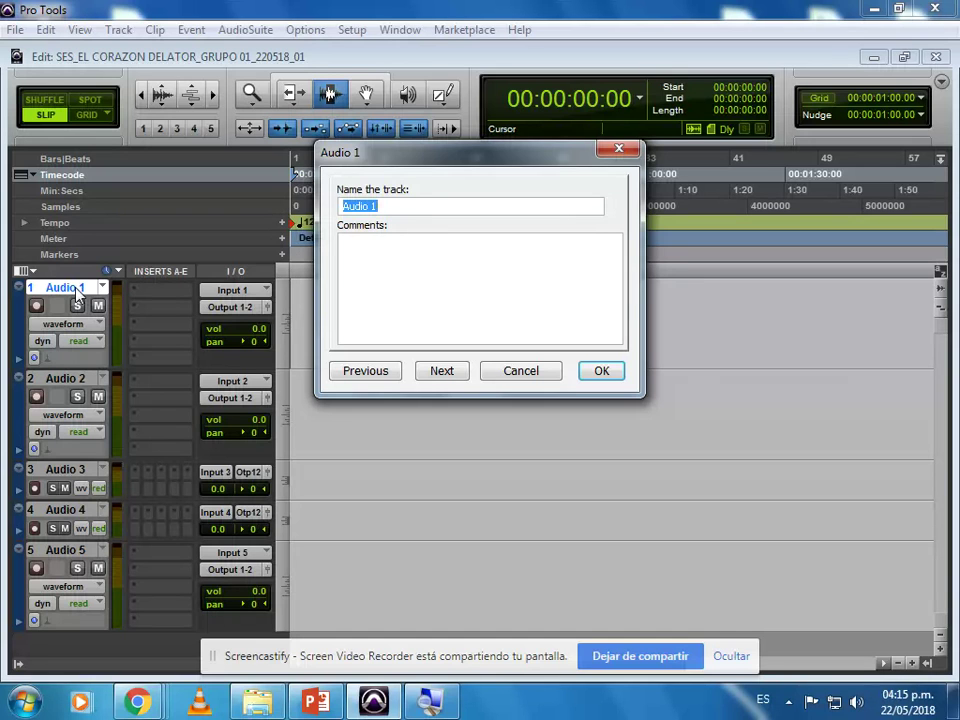
pyautogui.write('NARRADOR')
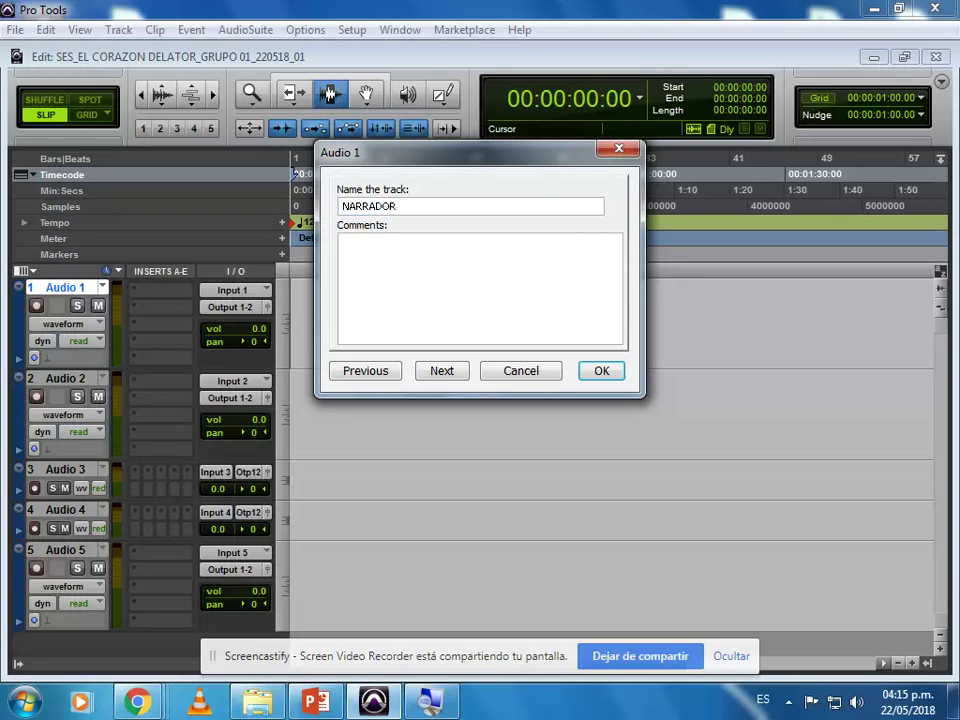
pyautogui.press('Return')
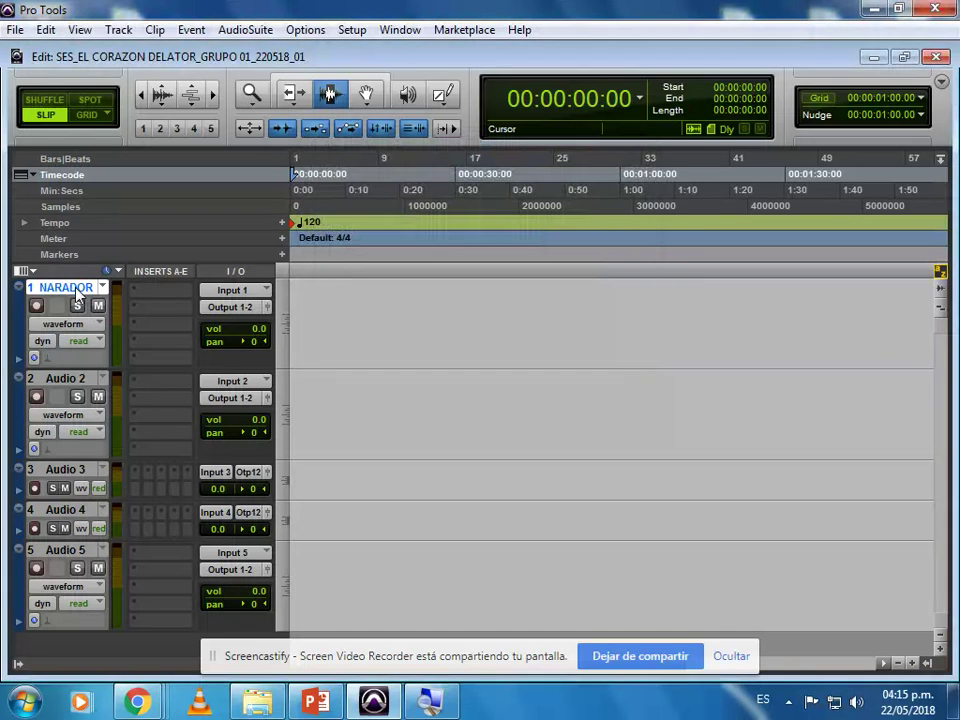
pyautogui.doubleClick(50, 379)
pyautogui.write('VIEJO')
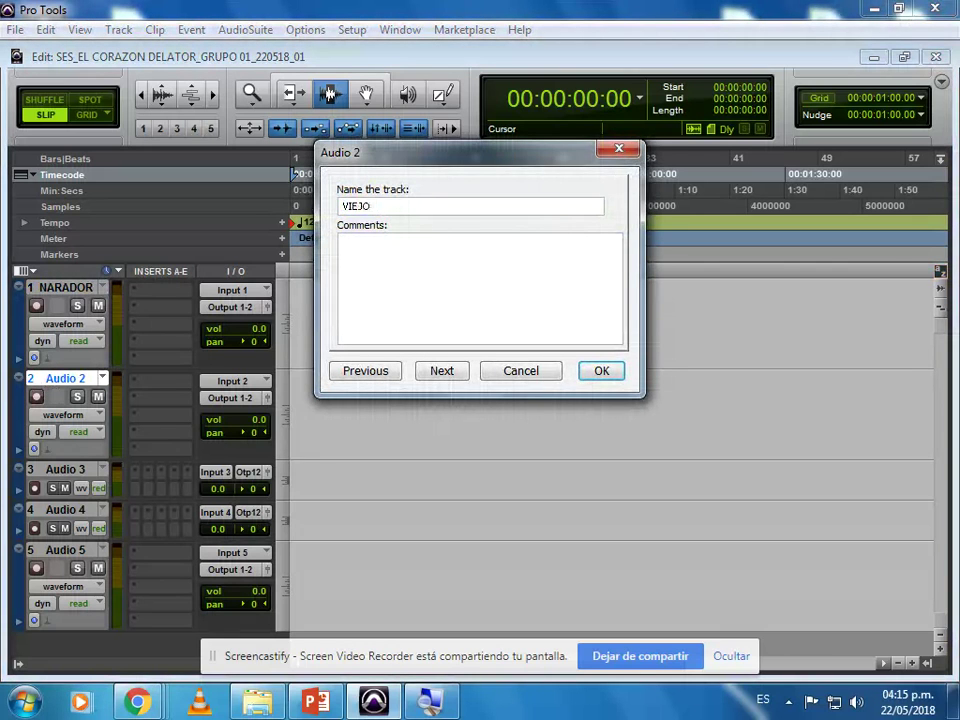
pyautogui.press('Return')
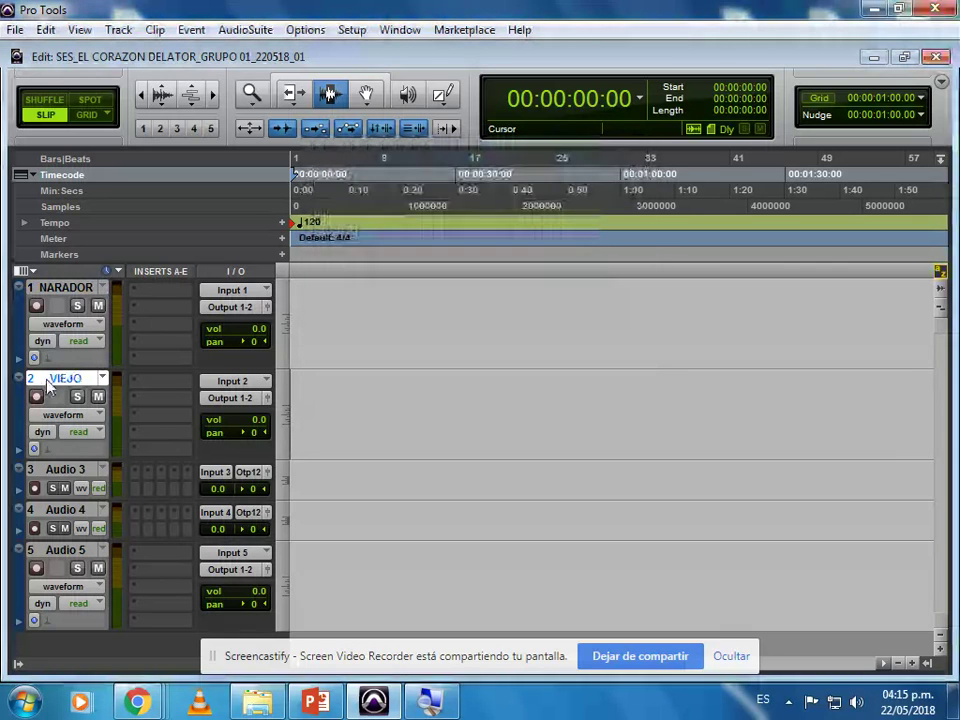
# - Rename the third track POLICIA 1
pyautogui.doubleClick(88, 470)
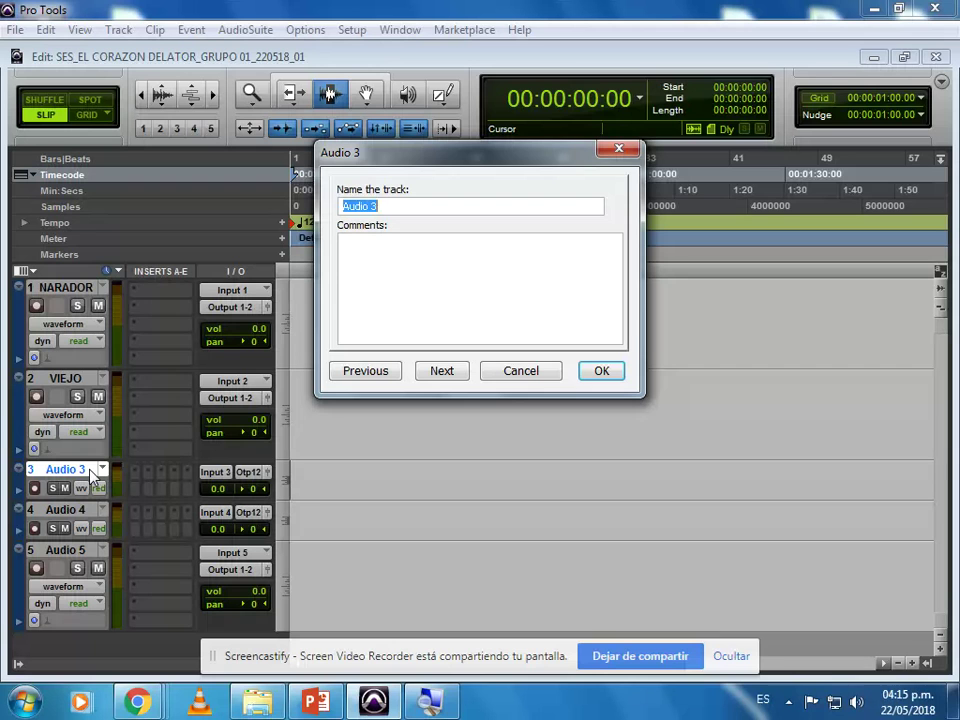
pyautogui.write('POLICIA')
pyautogui.press('Return')
pyautogui.doubleClick(72, 466)
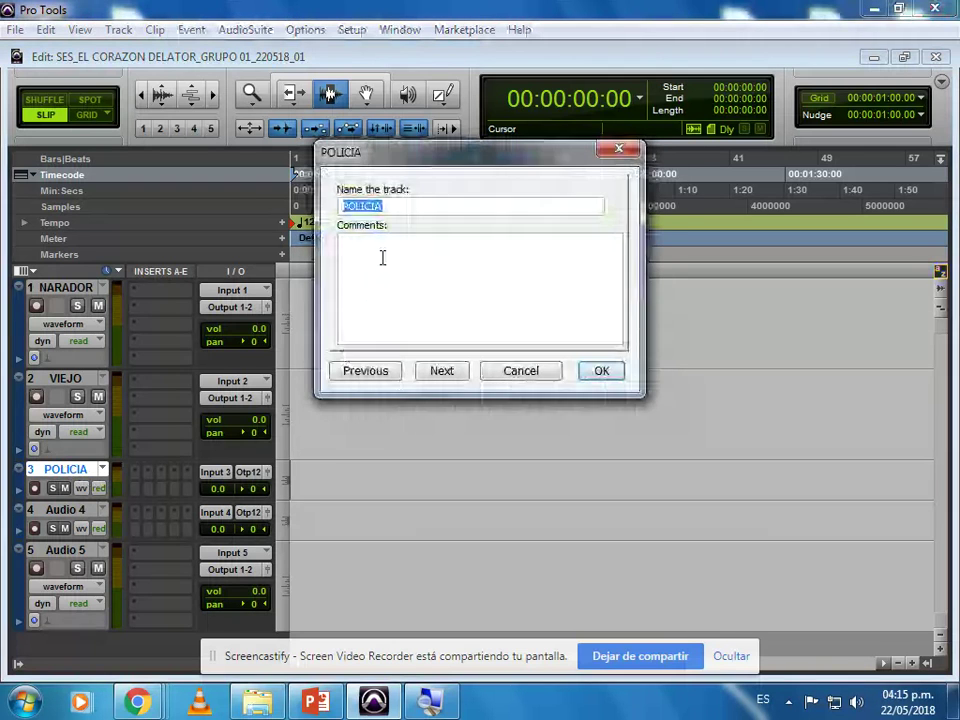
pyautogui.click(414, 208)
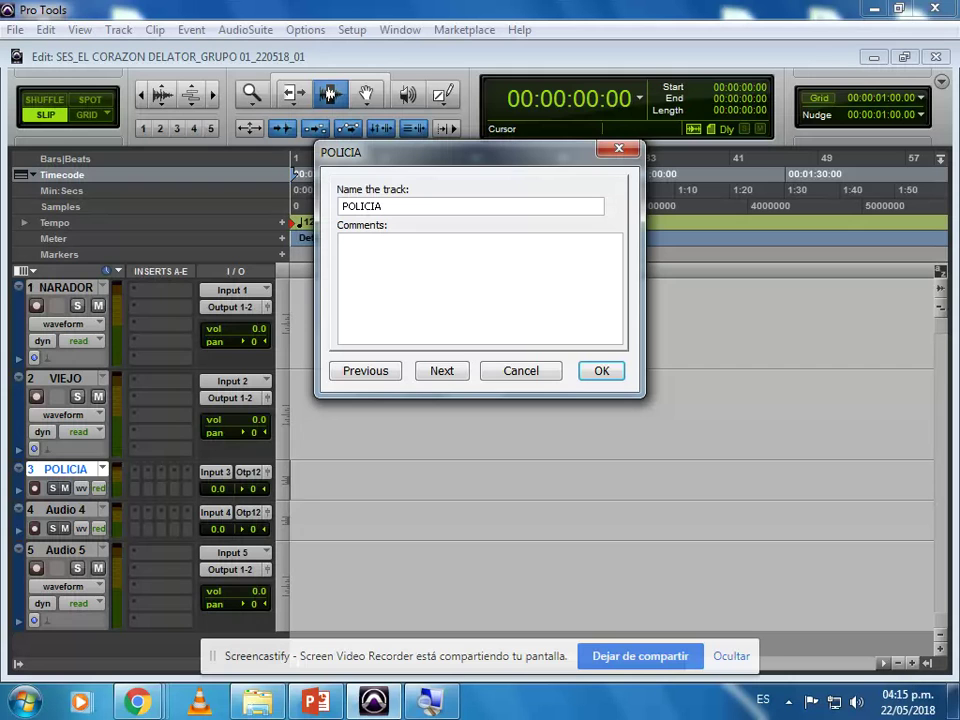
pyautogui.click(603, 372)
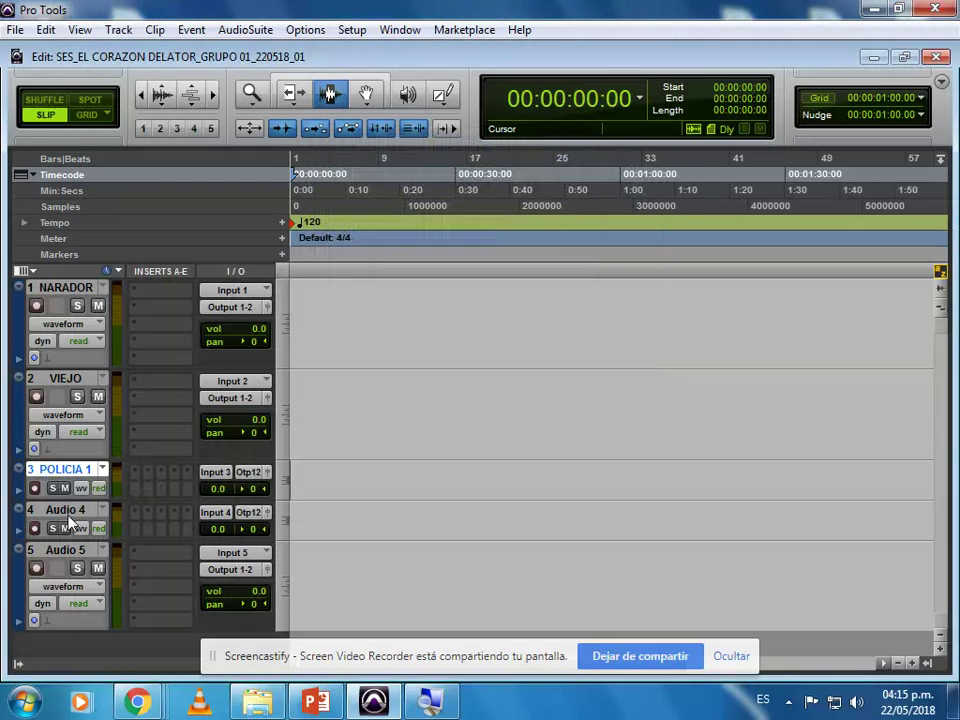
# - Rename the fourth track POLICIA 2
pyautogui.click(68, 513)
pyautogui.doubleClick(68, 513)
pyautogui.write('PO')
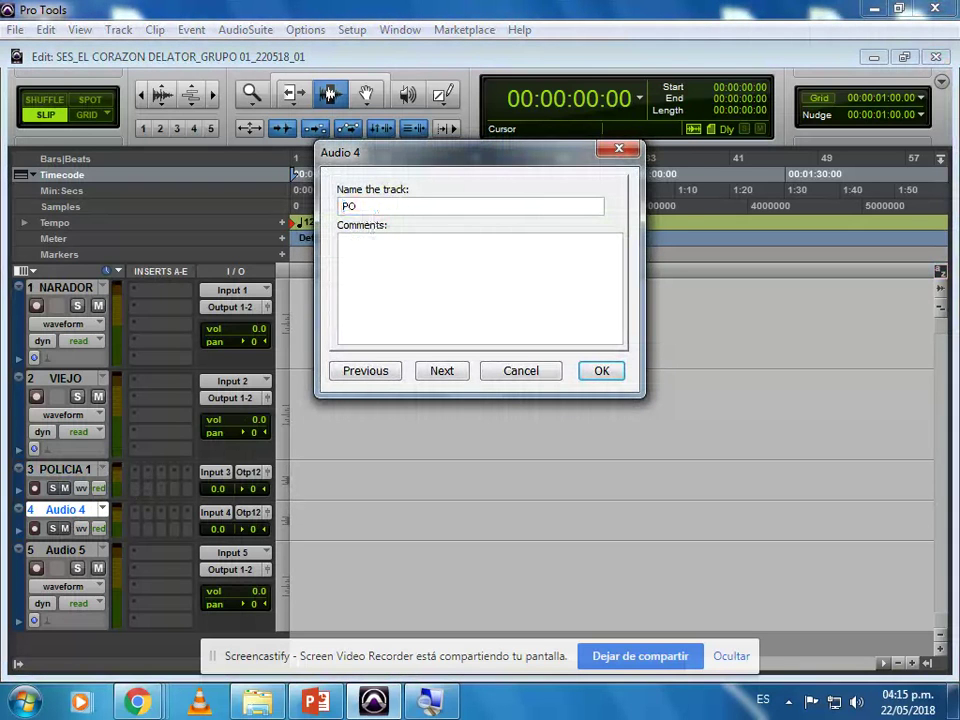
pyautogui.write('LICIA 2')
pyautogui.click(590, 373)
# - Rename the fifth track POLICIA 3 and clear its selection
pyautogui.doubleClick(65, 550)
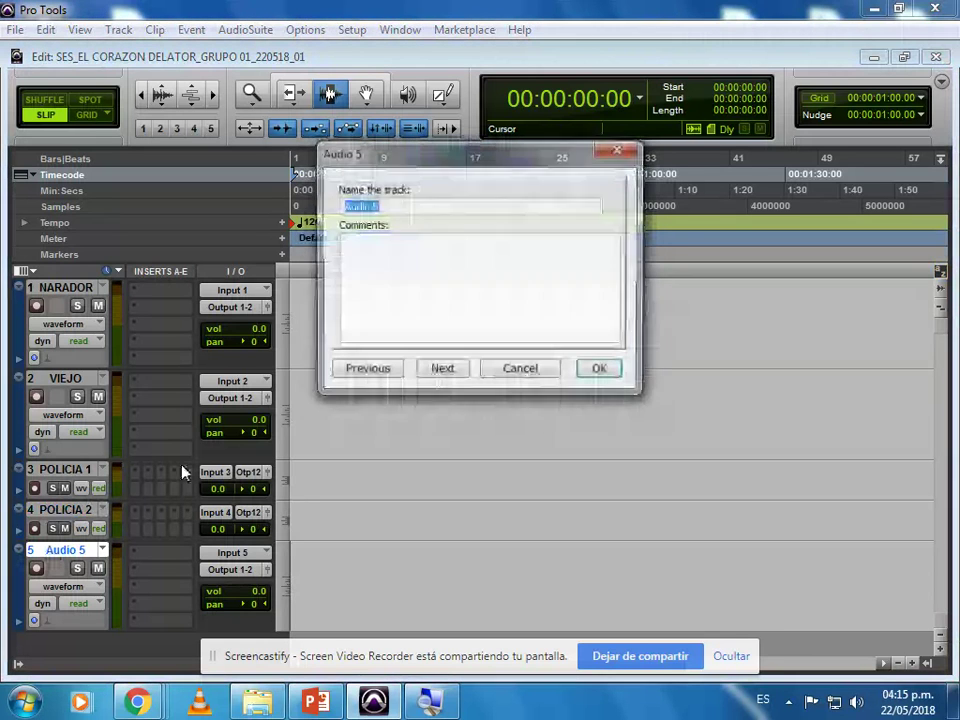
pyautogui.write('POLICI')
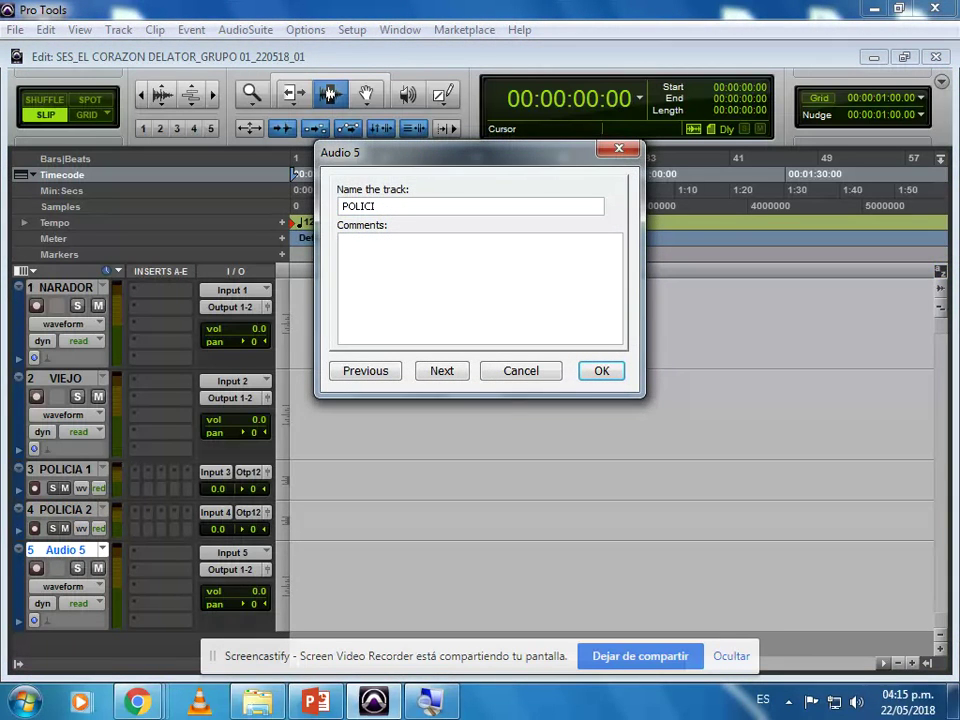
pyautogui.write('A 3')
pyautogui.press('Return')
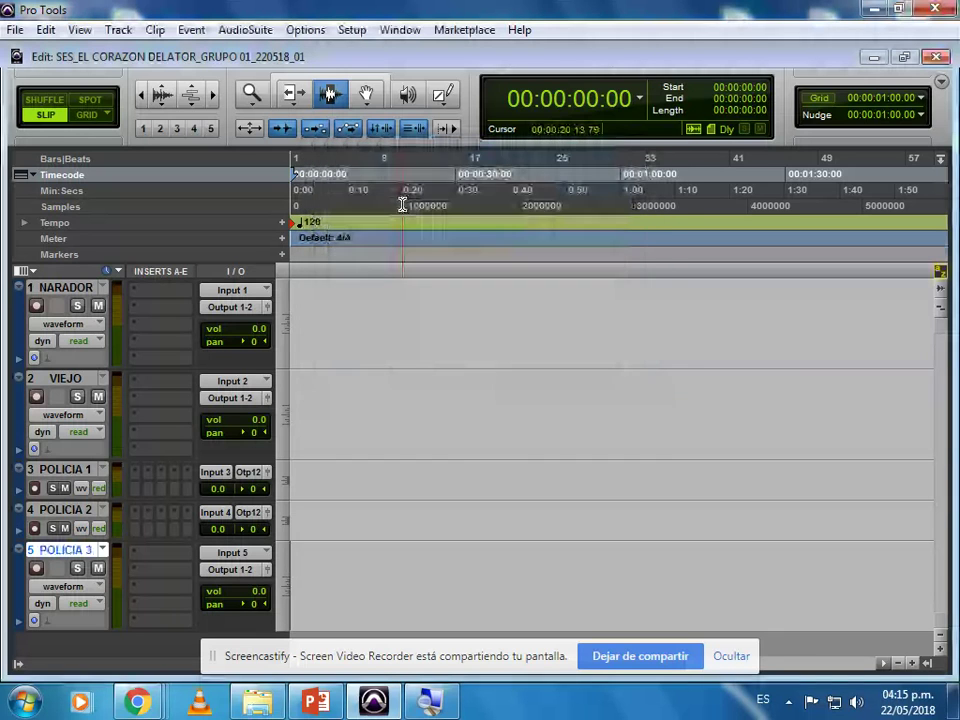
pyautogui.click(62, 553)
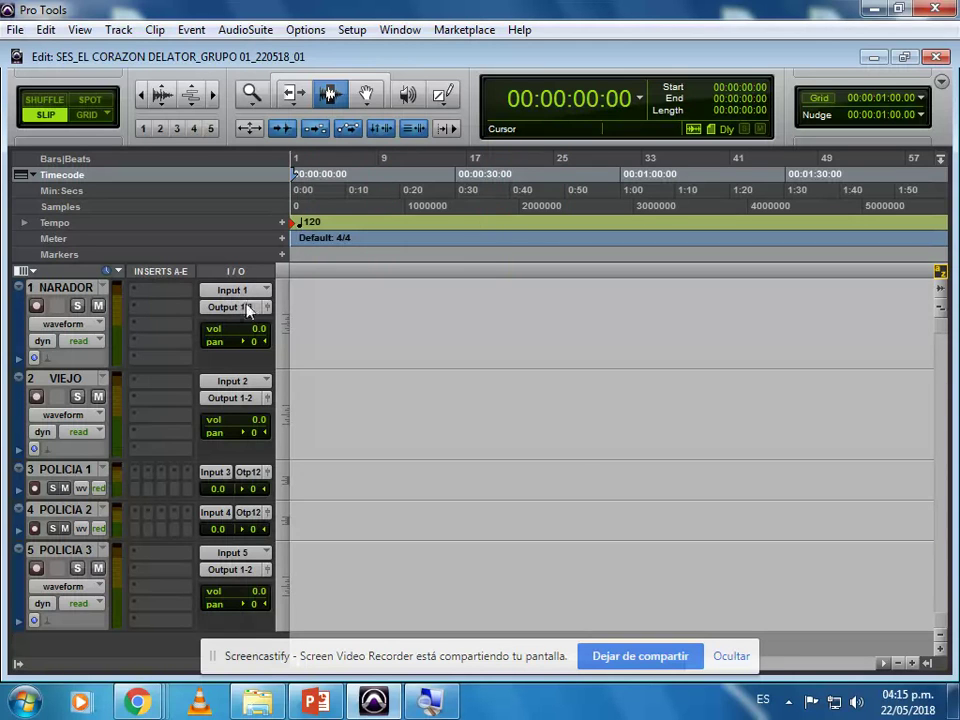
# - Magnify the screen to 200%, hide the I/O column in the track view and show it again
pyautogui.press('super+plus')
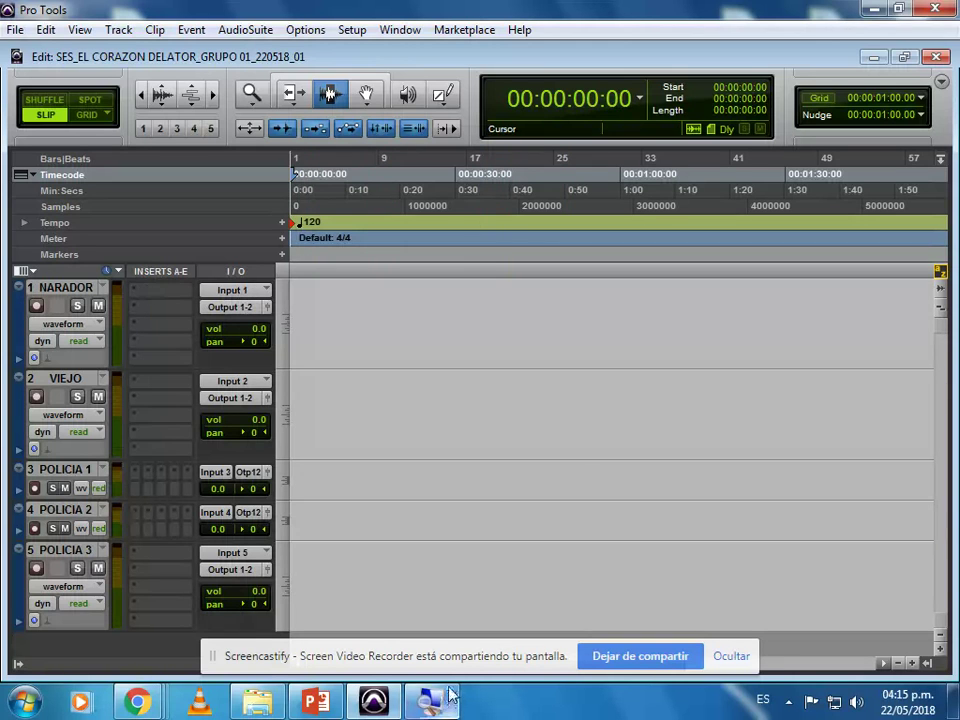
pyautogui.press('super+plus')
pyautogui.press('super+plus')
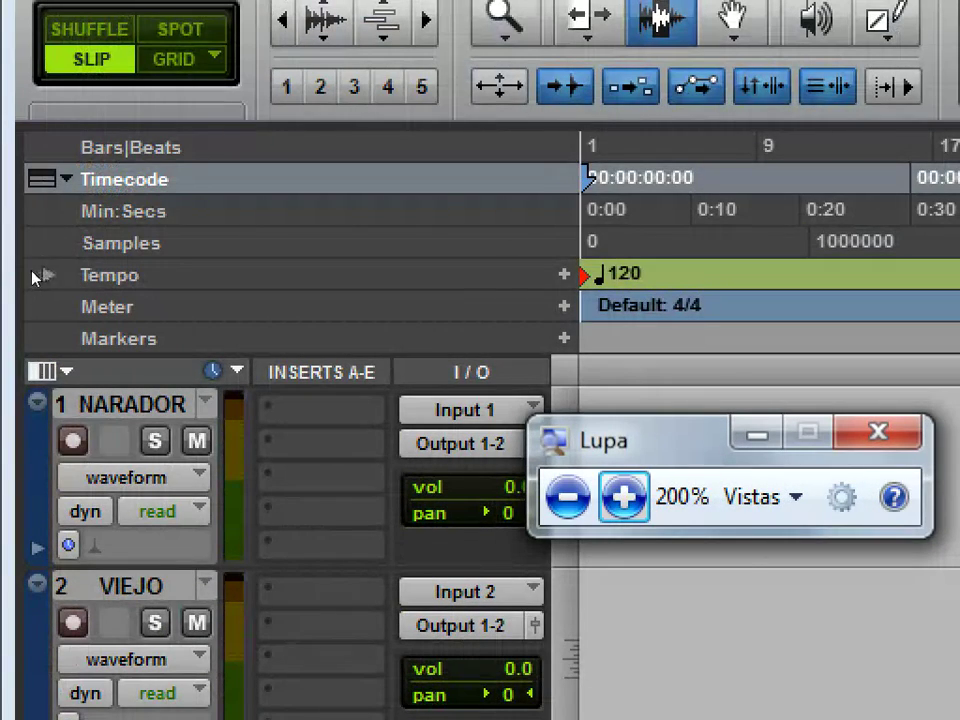
pyautogui.click(34, 274)
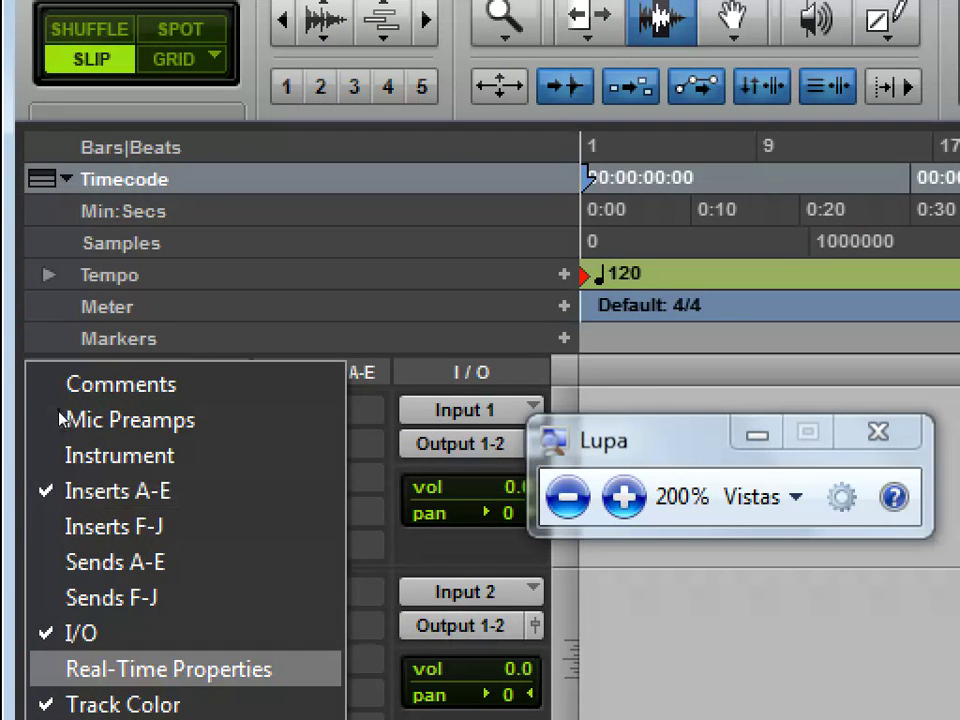
pyautogui.click(80, 633)
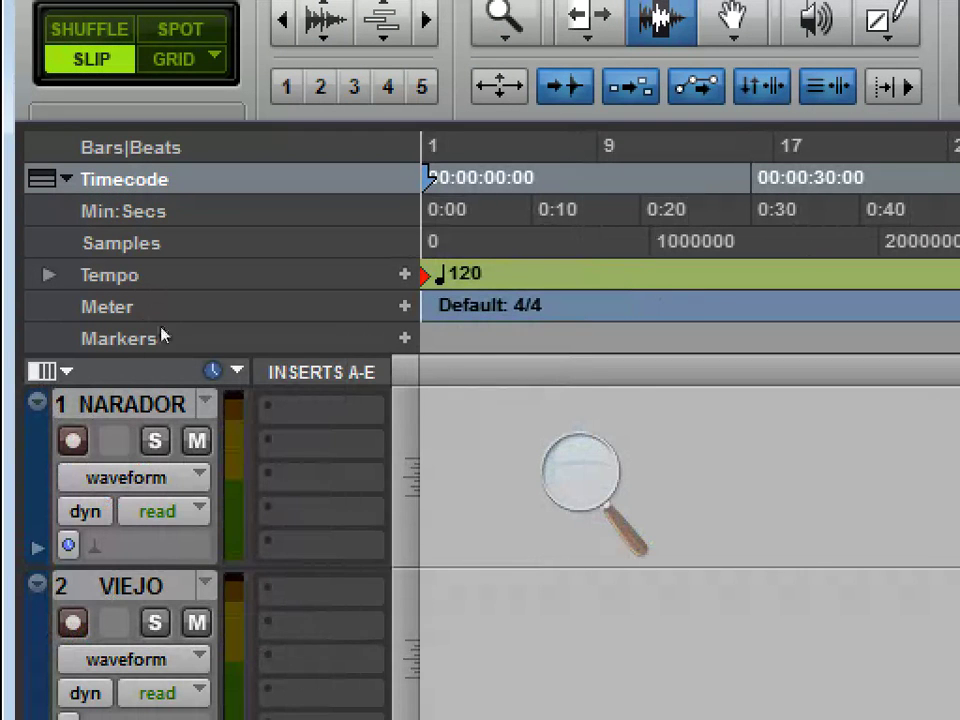
pyautogui.click(20, 275)
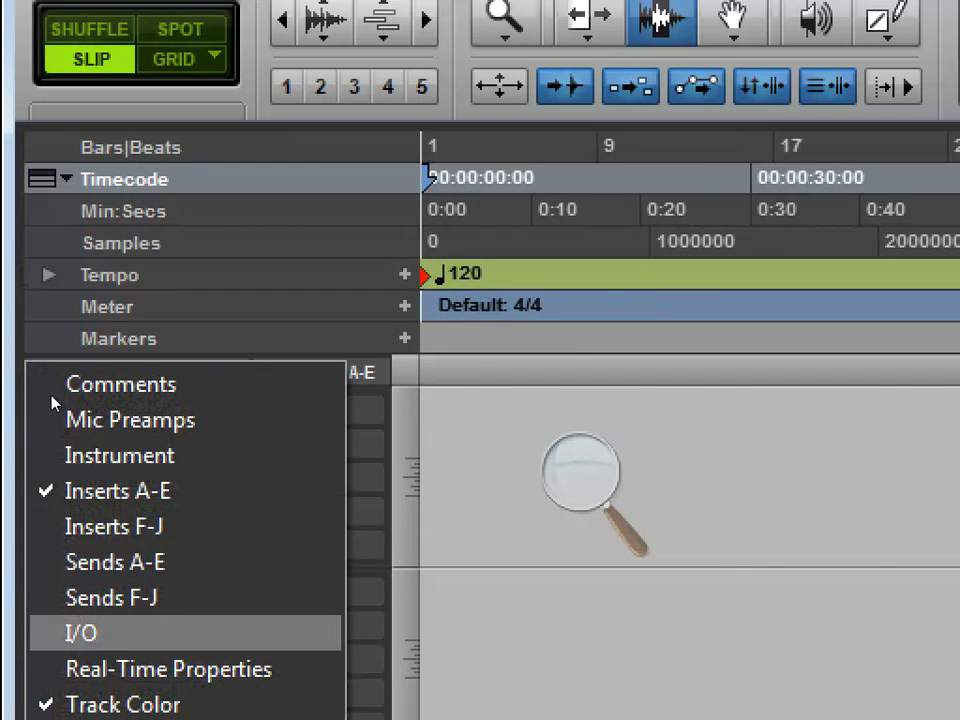
pyautogui.click(80, 633)
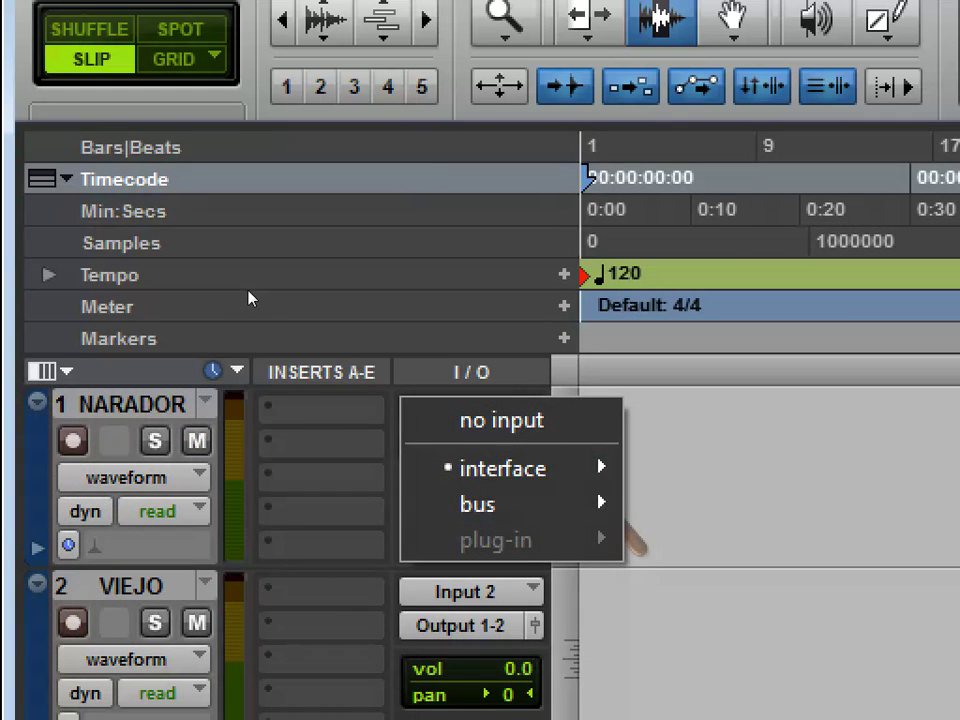
# - Place the edit cursor at about 0:20 on the NARRADOR track and arm that track for recording
pyautogui.click(403, 328)
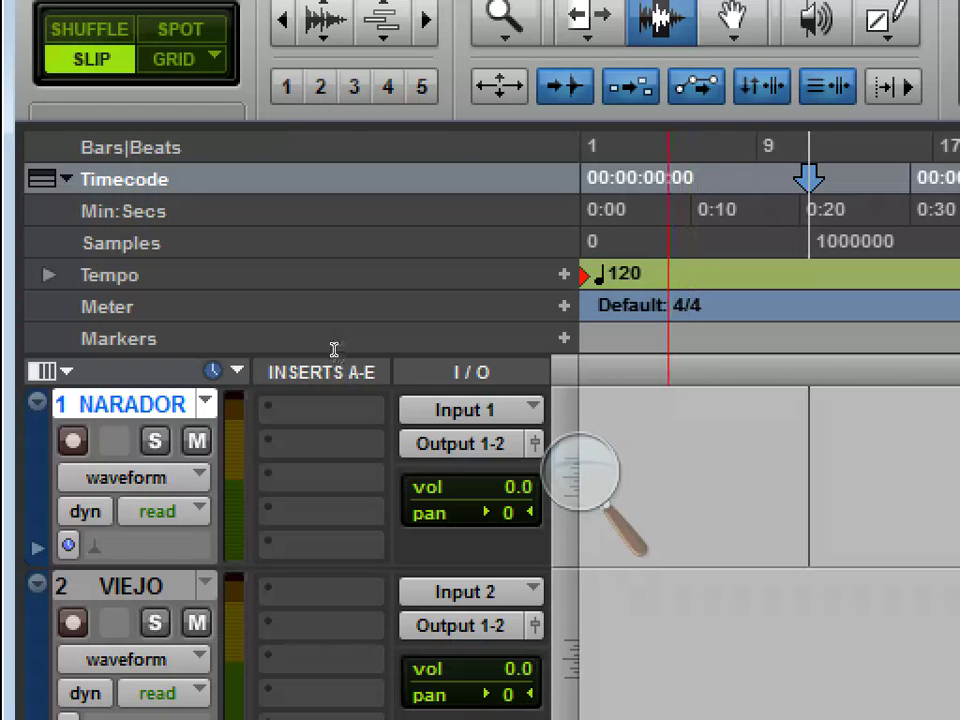
pyautogui.press('super+plus')
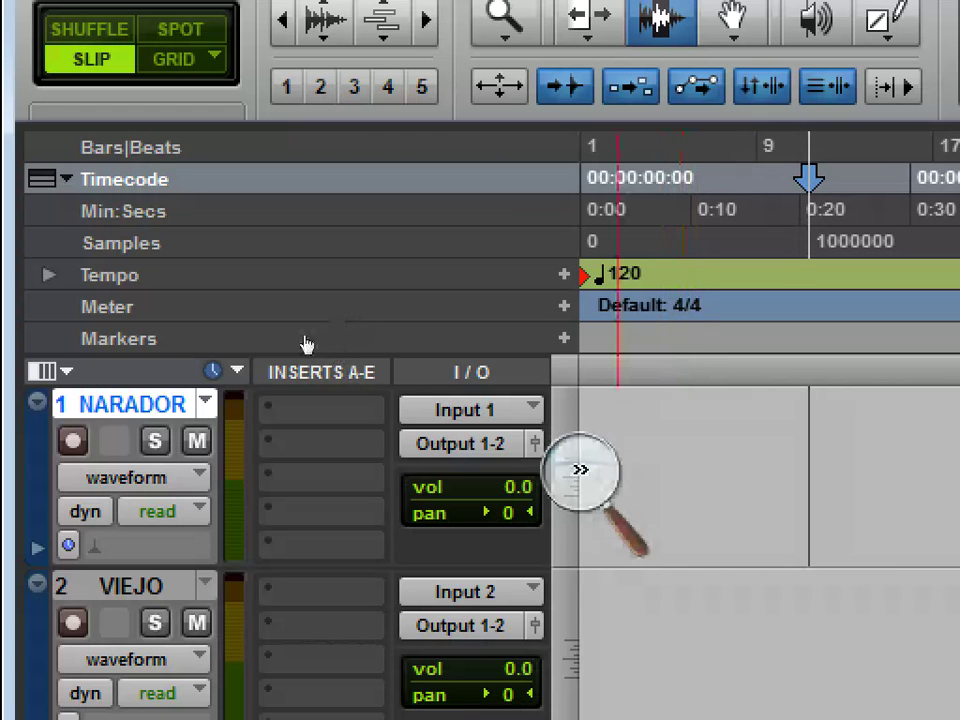
pyautogui.press('super+Escape')
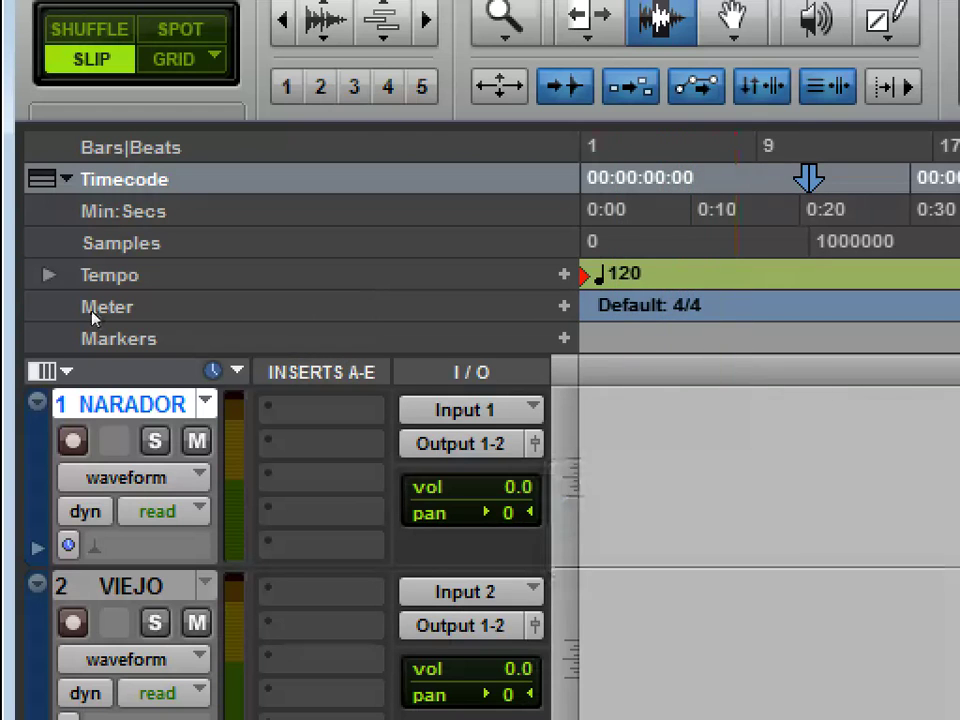
pyautogui.press('space')
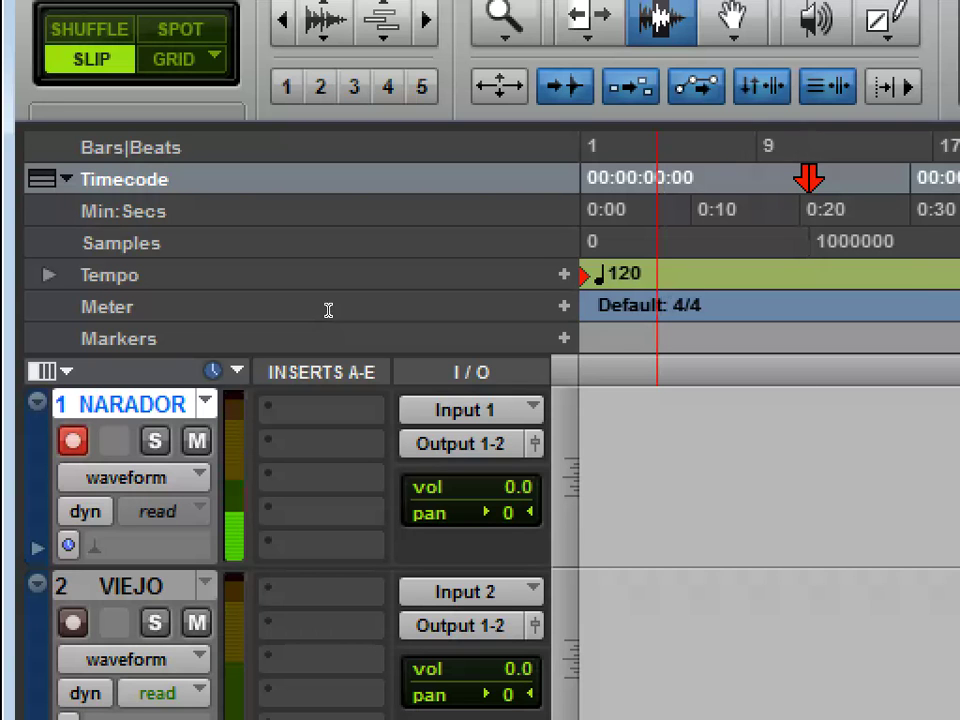
# - Return the screen magnification to 100% and place the edit cursor at 00:00:27:28 on the NARRADOR track
pyautogui.hotkey('ctrl', '[')
pyautogui.hotkey('ctrl', '[')
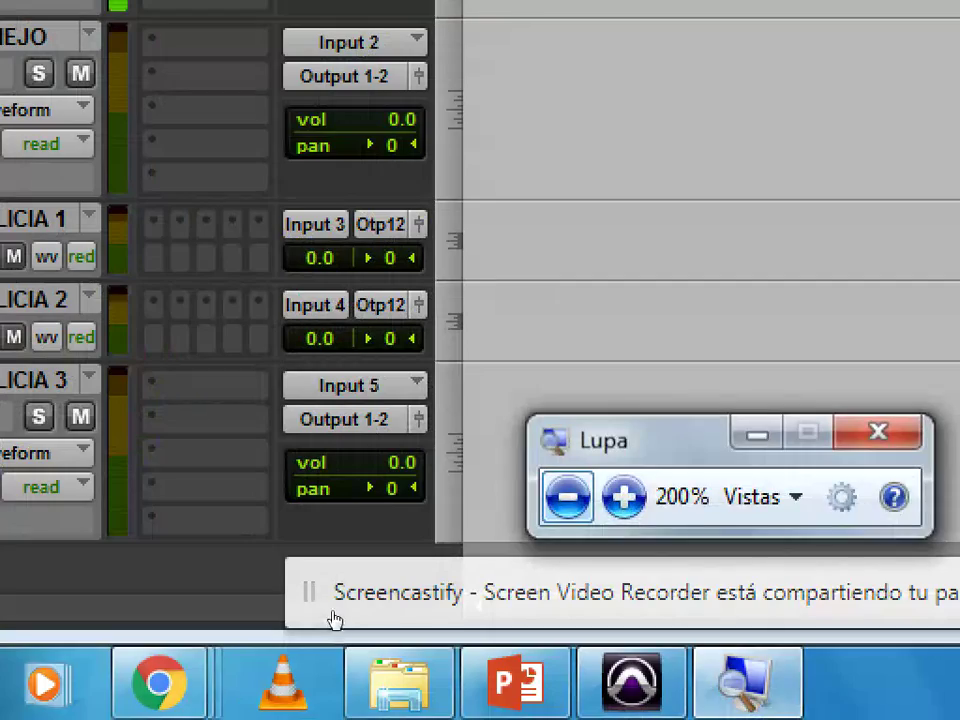
pyautogui.press('super+minus')
pyautogui.press('super+minus')
pyautogui.click(357, 302)
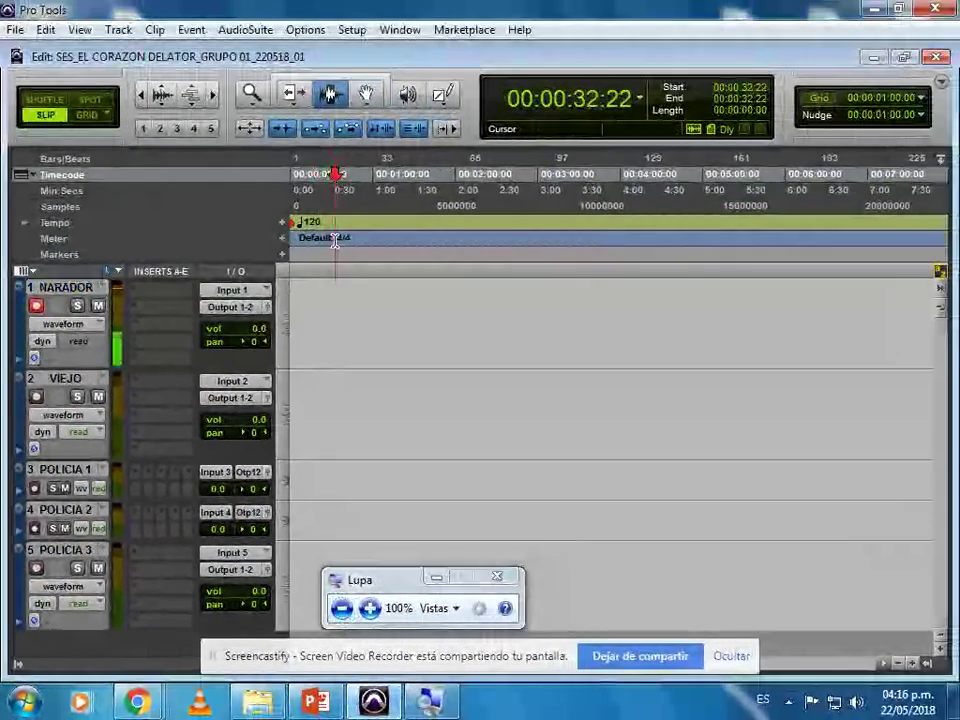
pyautogui.click(348, 302)
# - Zoom the timeline out and in horizontally to examine its range, finishing with about 30 minutes in view
pyautogui.hotkey('ctrl', '[')
pyautogui.hotkey('ctrl', '[')
pyautogui.hotkey('ctrl', '[')
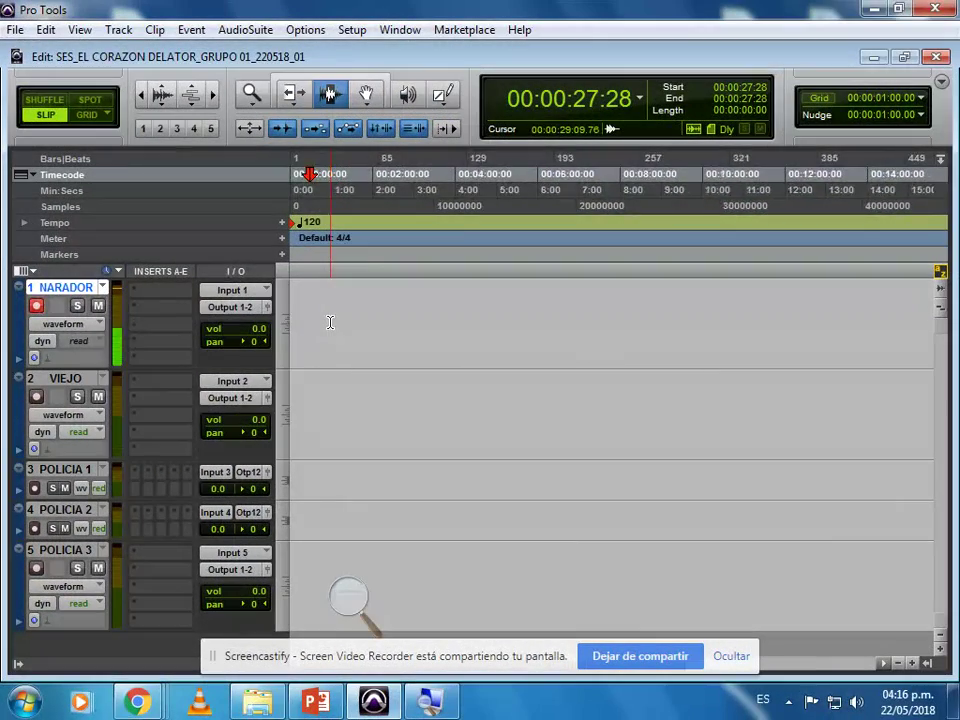
pyautogui.hotkey('ctrl', ']')
pyautogui.hotkey('ctrl', ']')
pyautogui.hotkey('ctrl', ']')
pyautogui.hotkey('ctrl', ']')
pyautogui.hotkey('ctrl', ']')
pyautogui.hotkey('ctrl', ']')
pyautogui.hotkey('ctrl', ']')
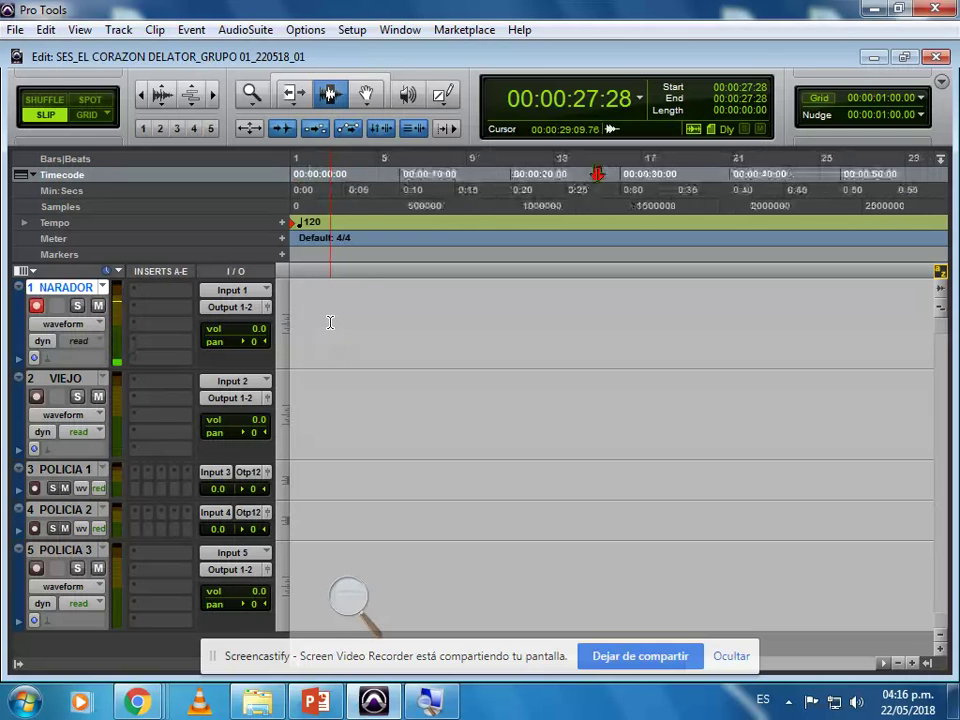
pyautogui.hotkey('ctrl', '[')
pyautogui.hotkey('ctrl', '[')
pyautogui.hotkey('ctrl', '[')
pyautogui.hotkey('ctrl', '[')
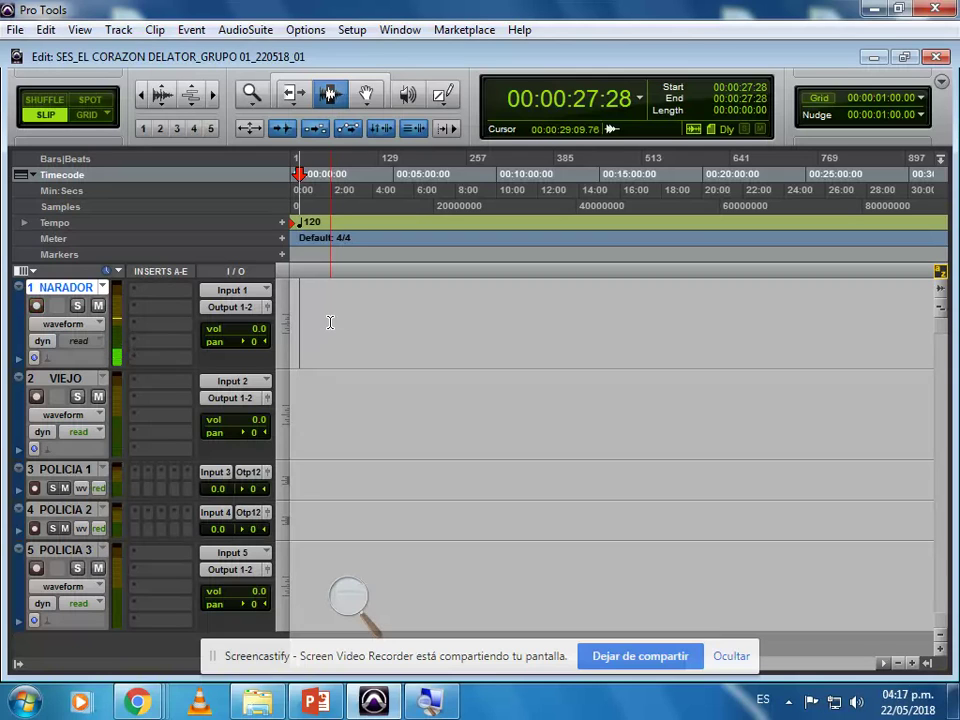
# - Record a voice take about 29 seconds long on the NARRADOR track, starting at 00:00:27:28
pyautogui.hotkey('shift', 'r')
pyautogui.hotkey('ctrl', 'space')
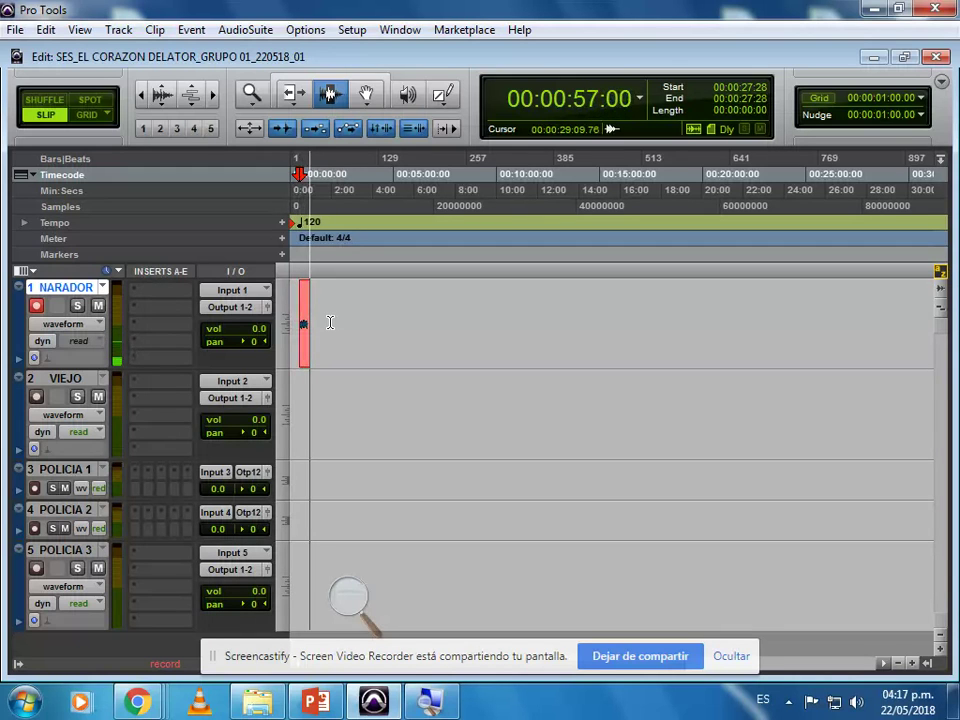
pyautogui.press('space')
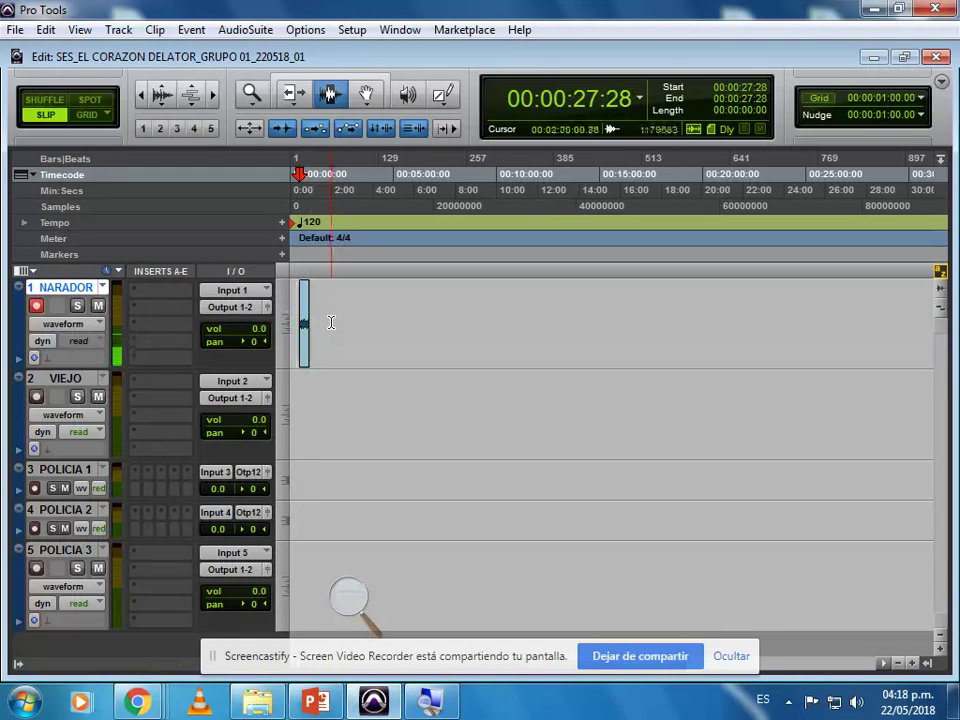
# - Zoom the timeline in to about two minutes to examine the recorded narrator clip and place the edit cursor at 00:00:53:00 in it
pyautogui.click(307, 322)
pyautogui.hotkey('ctrl', ']')
pyautogui.hotkey('ctrl', ']')
pyautogui.hotkey('ctrl', ']')
pyautogui.hotkey('ctrl', ']')
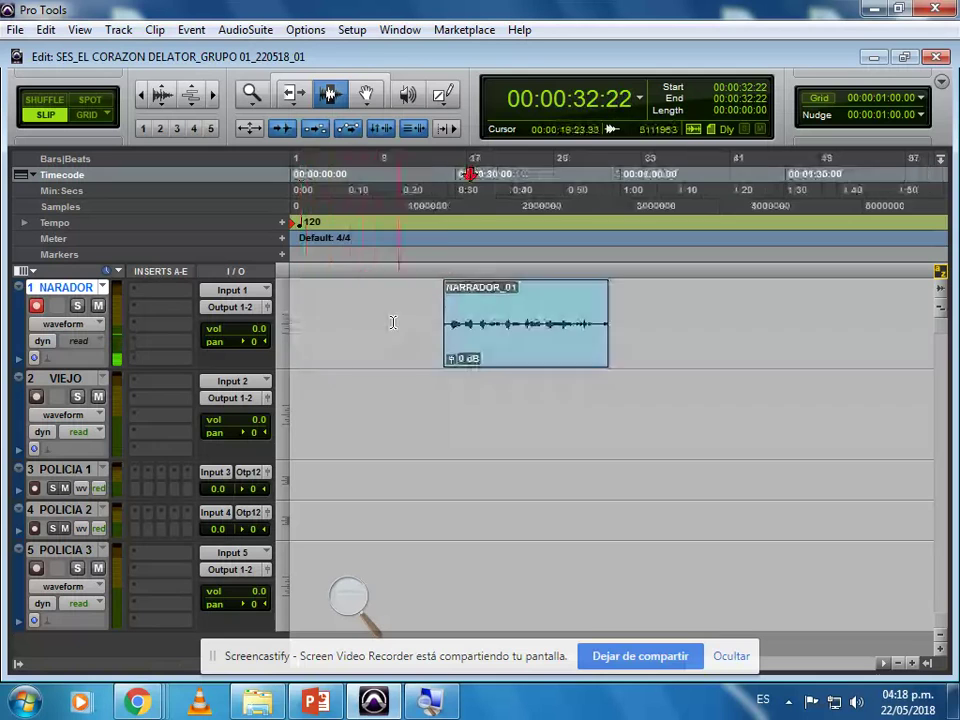
pyautogui.click(581, 330)
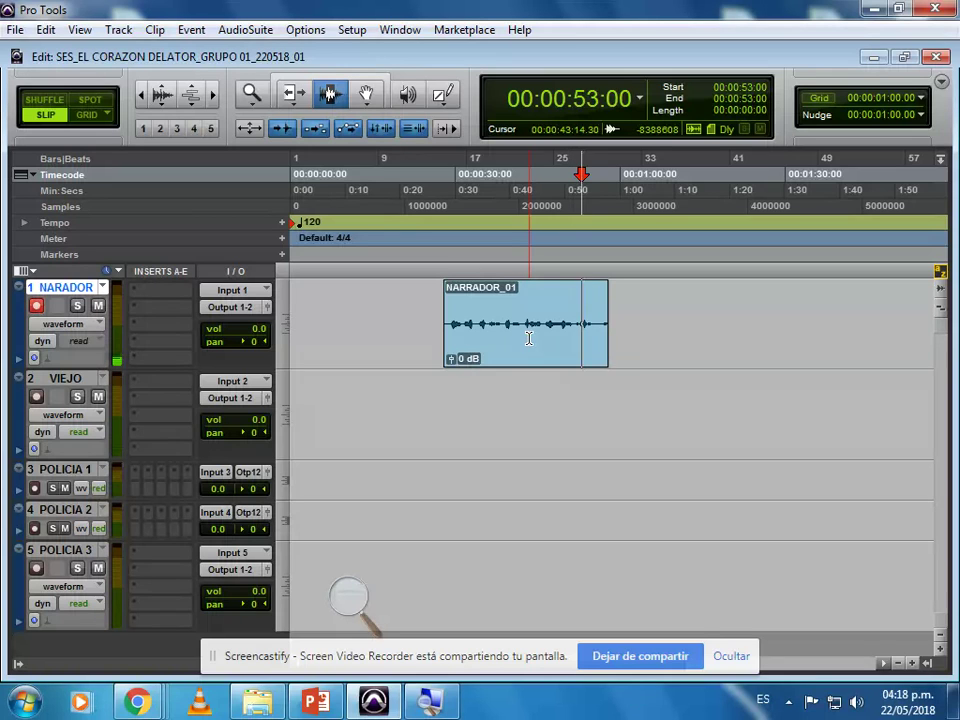
# - Play the narrator clip briefly from 00:00:43:14 and place the edit cursor at 00:01:02:01 on the POLICIA 1 track
pyautogui.hotkey('shift', 'r')
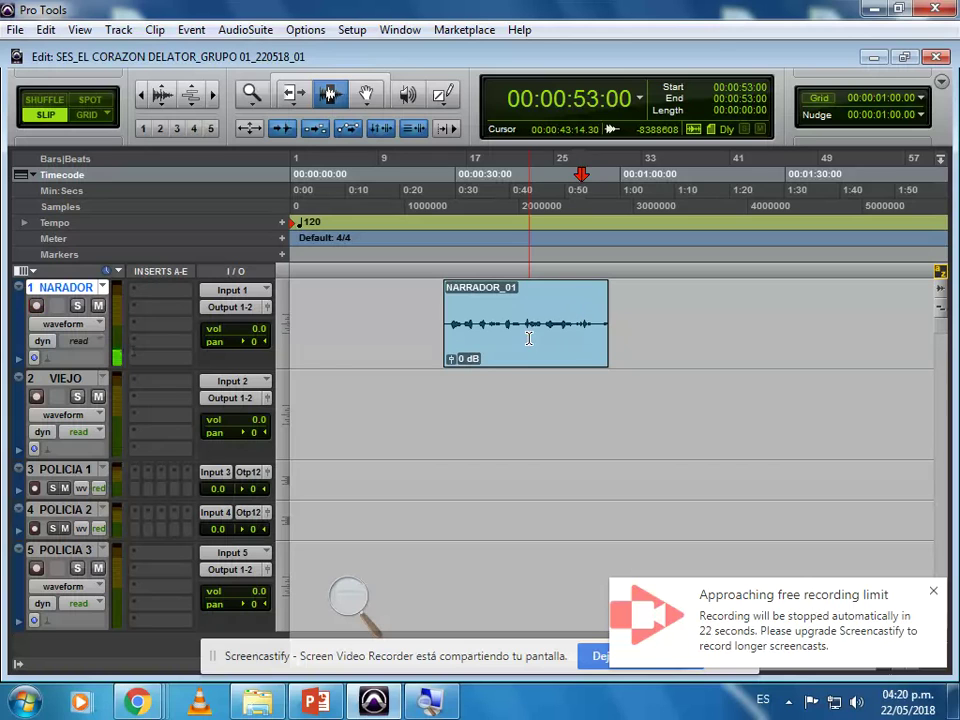
pyautogui.click(529, 338)
pyautogui.press('space')
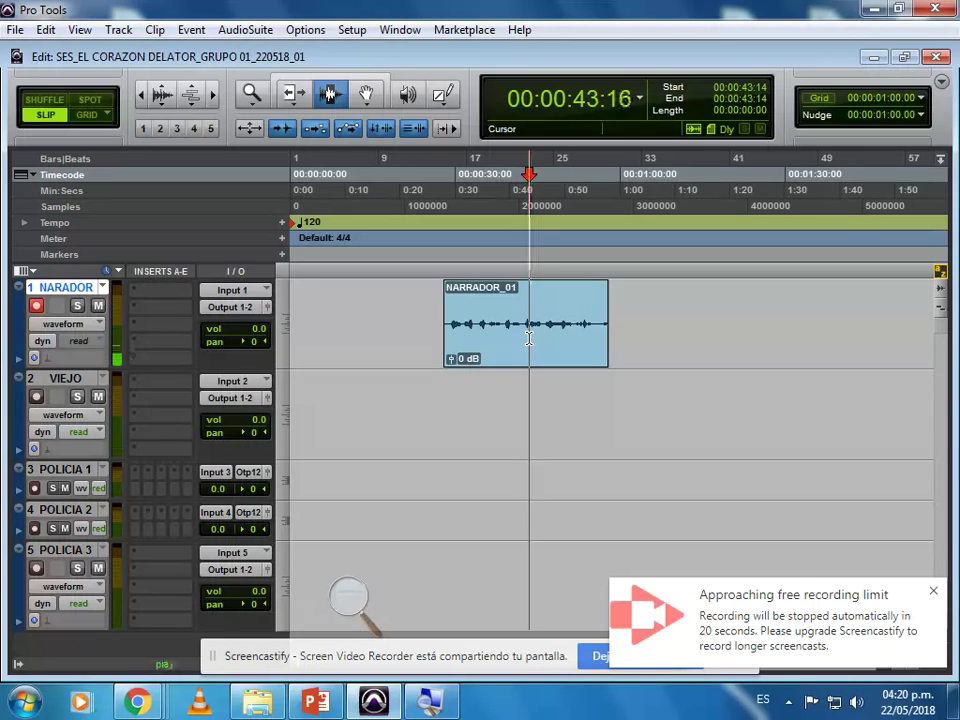
pyautogui.press('space')
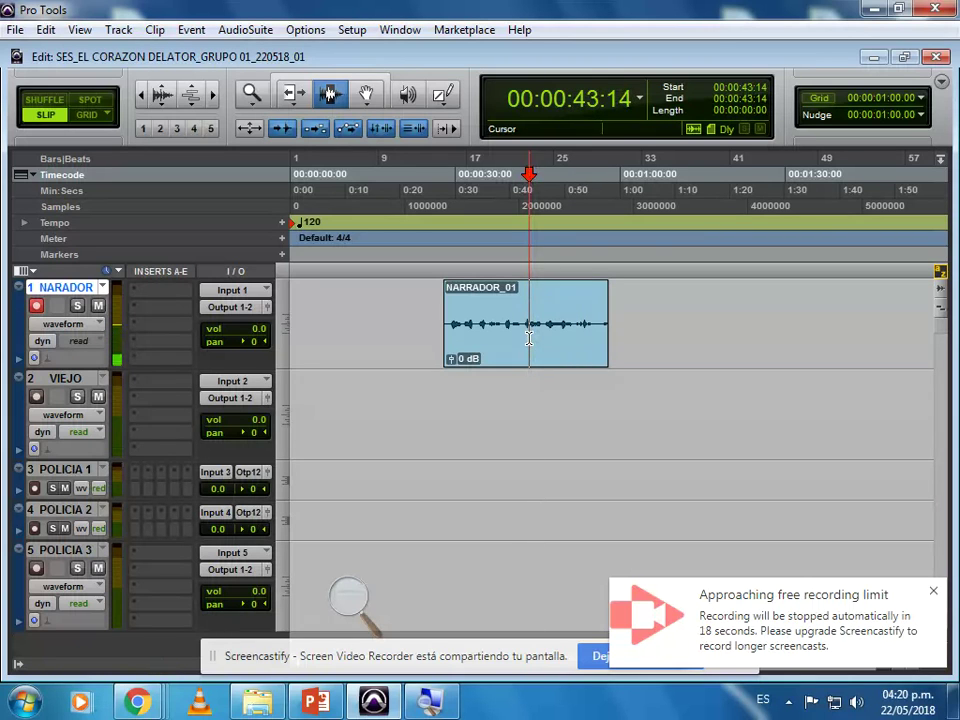
pyautogui.moveTo(546, 330); pyautogui.dragTo(583, 440)
pyautogui.click(631, 478)
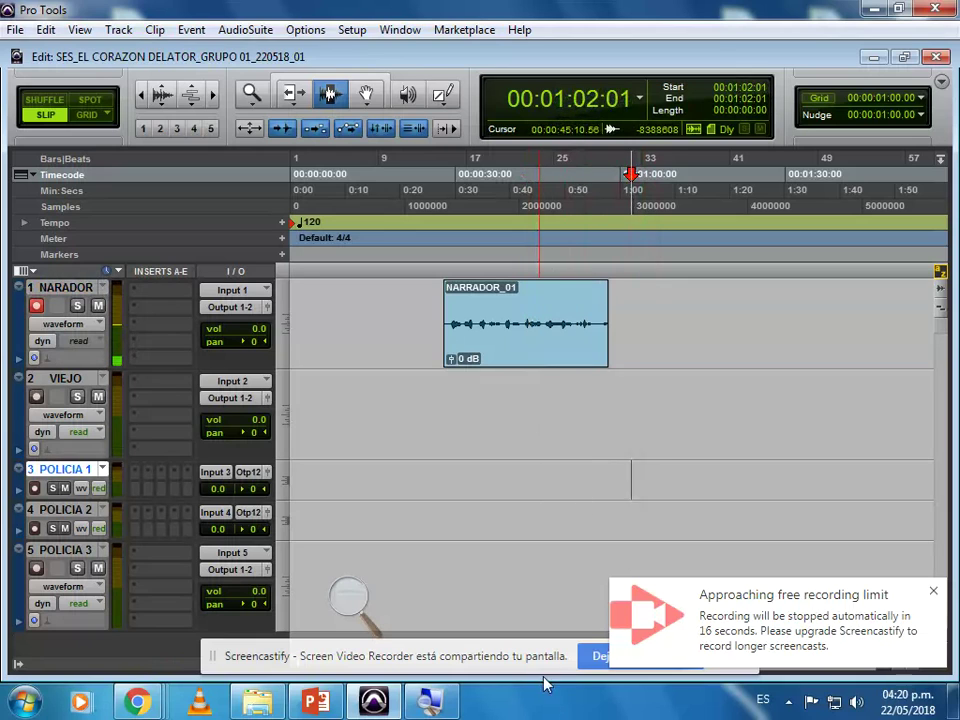